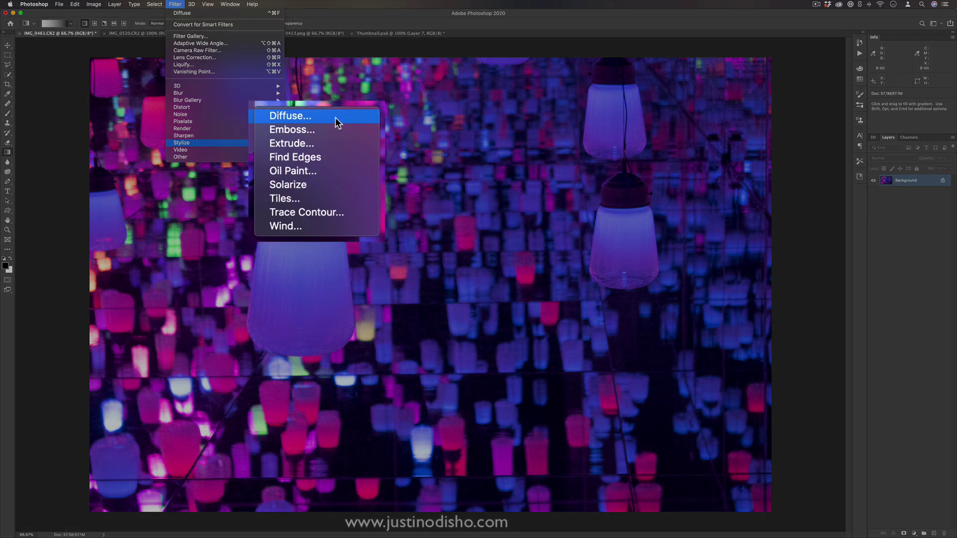
Step: Apply Diffuse to the lamps photo, trying Darken Only and then using Lighten Only
left_click(335, 117)
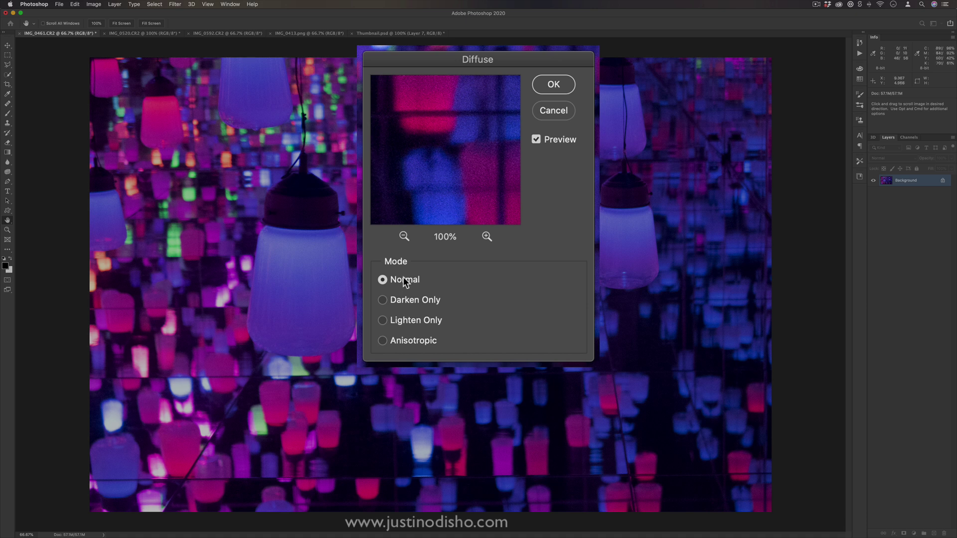
left_click(383, 300)
left_click(382, 321)
left_click(571, 81)
key("g")
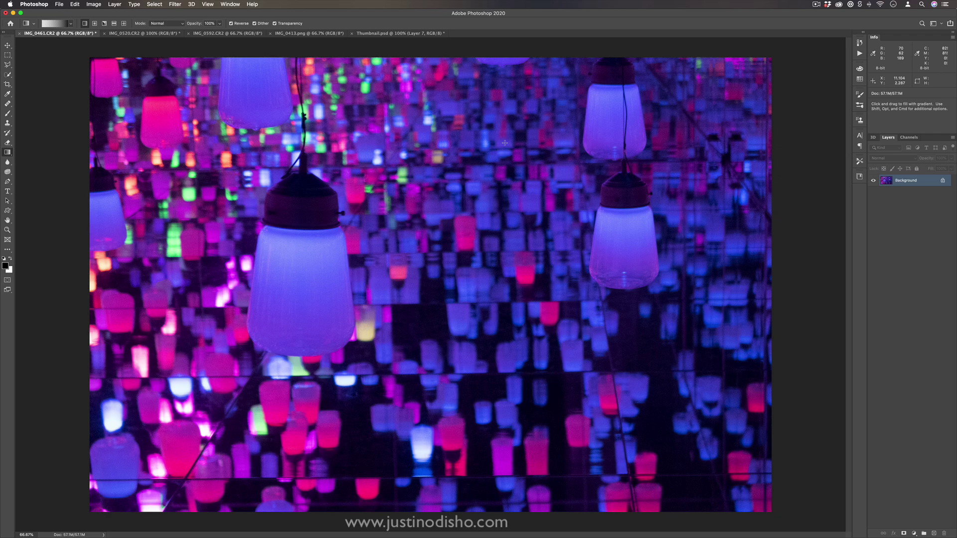
Step: Zoom in twice on the diffused grain and check the Edit menu
key("super+equal")
key("super+equal")
key("super+equal")
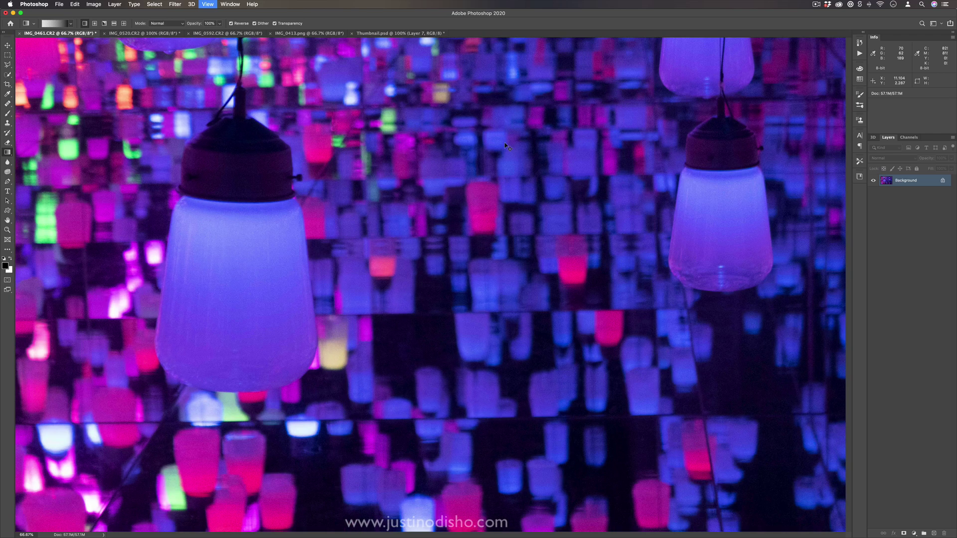
scroll(505, 143, "left", 10)
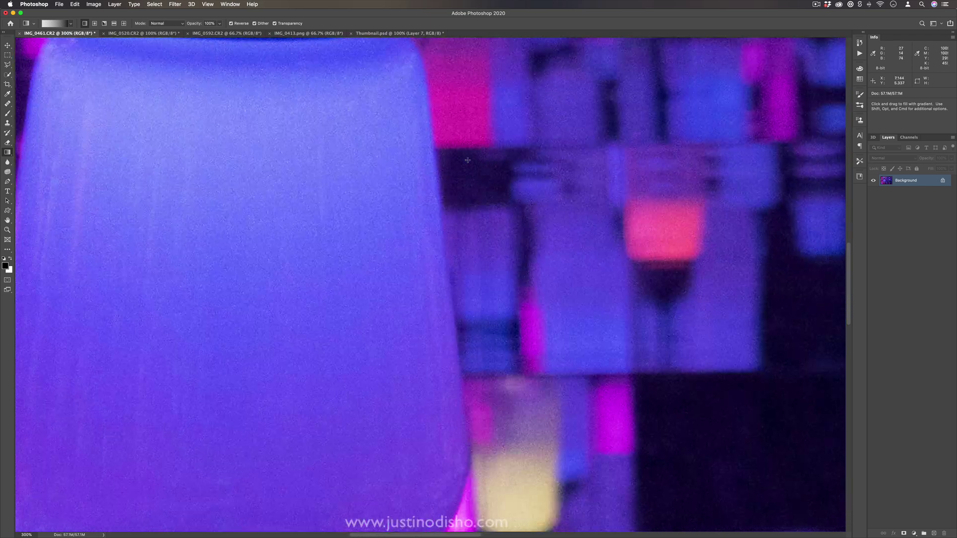
key("super+equal")
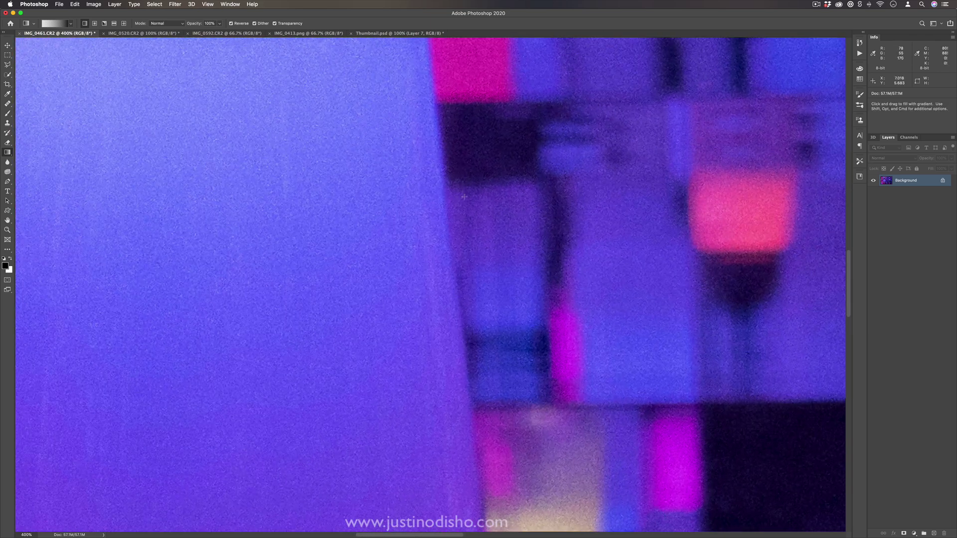
left_click(75, 4)
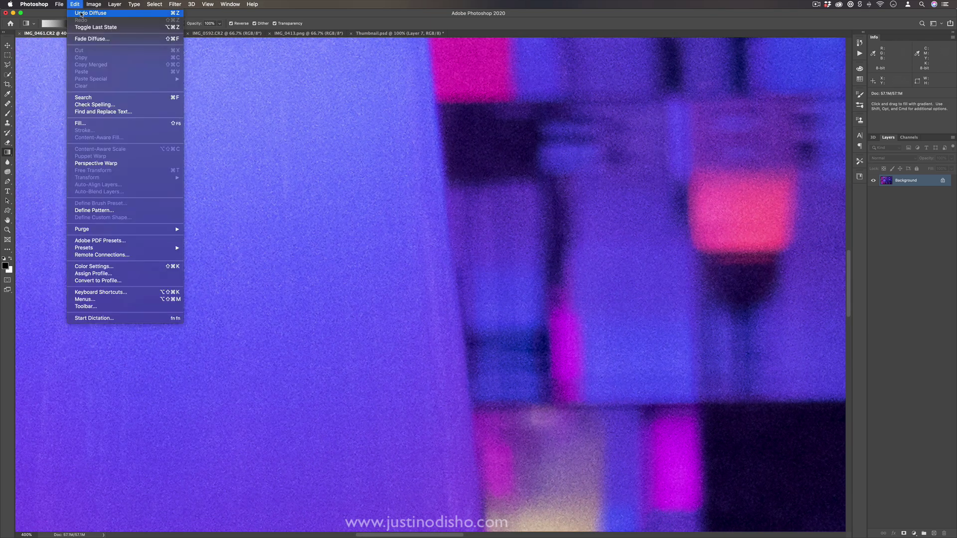
left_click(520, 201)
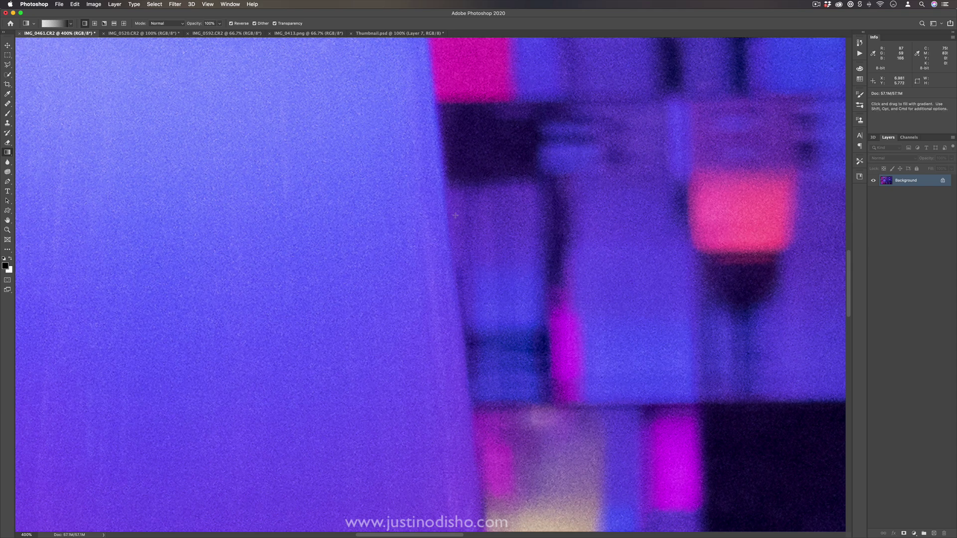
Step: Reapply Diffuse from the top of the Filter menu, then once more with Cmd+F
left_click(175, 4)
left_click(177, 14)
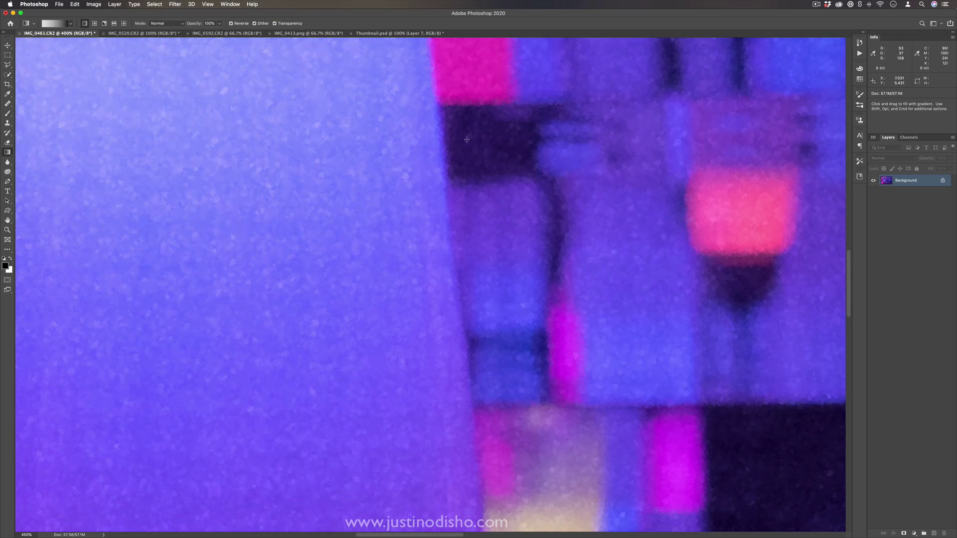
scroll(469, 143, "down", 8)
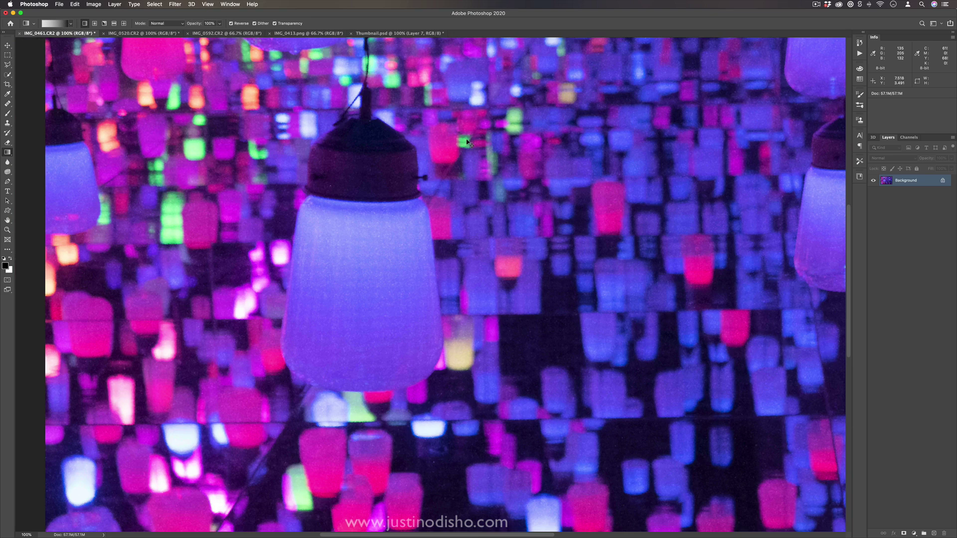
key("ctrl+super+f")
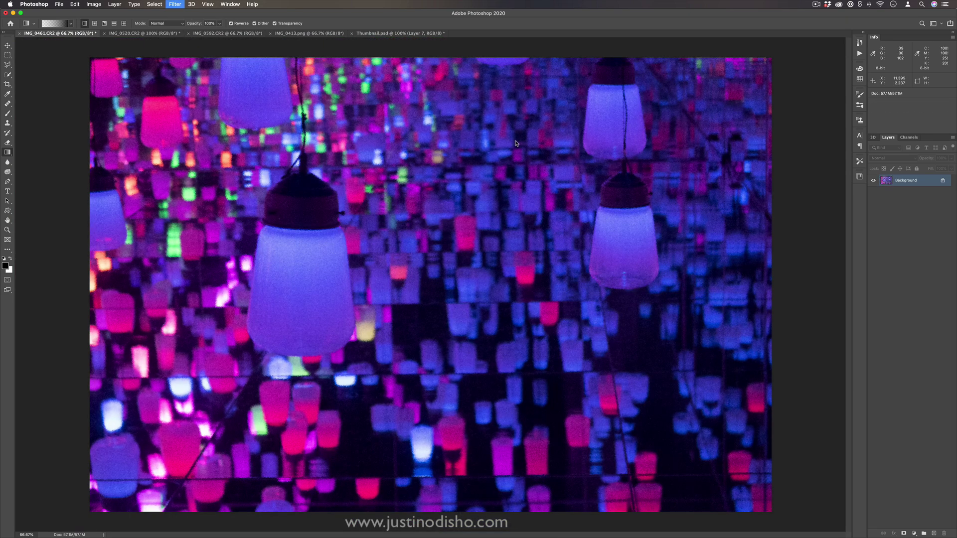
Step: Reapply Diffuse, then try Emboss height and 107% amount on the pagoda without keeping it
key("ctrl+super+f")
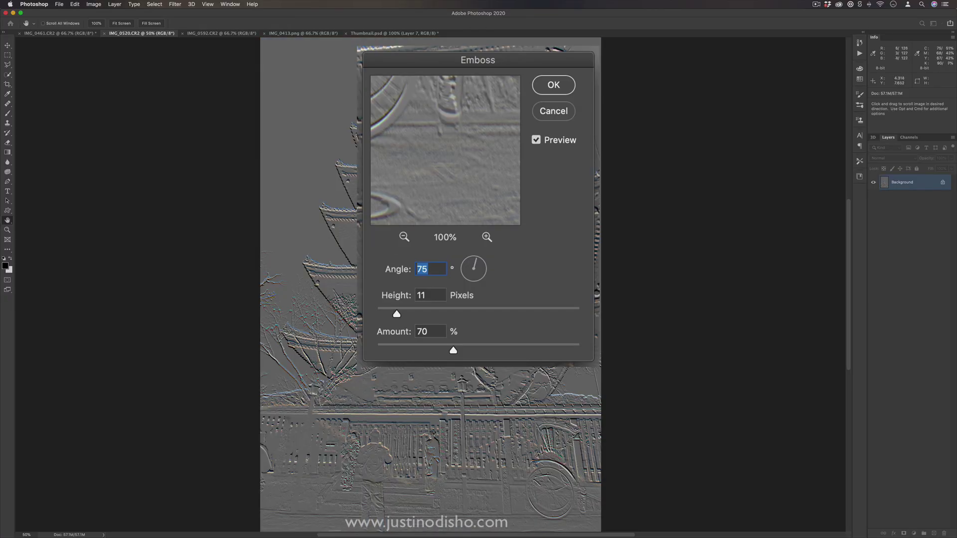
left_click_drag(424, 60, 643, 59)
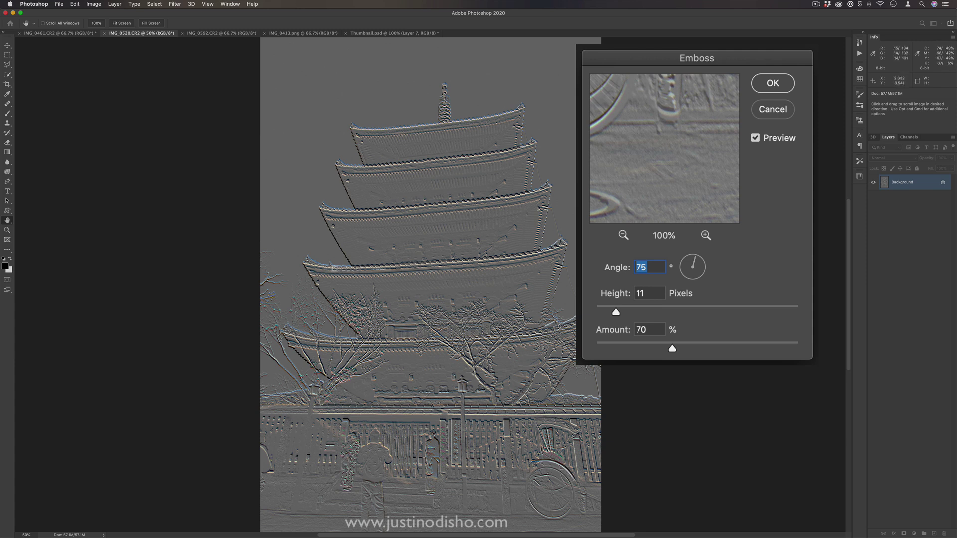
left_click_drag(617, 312, 733, 310)
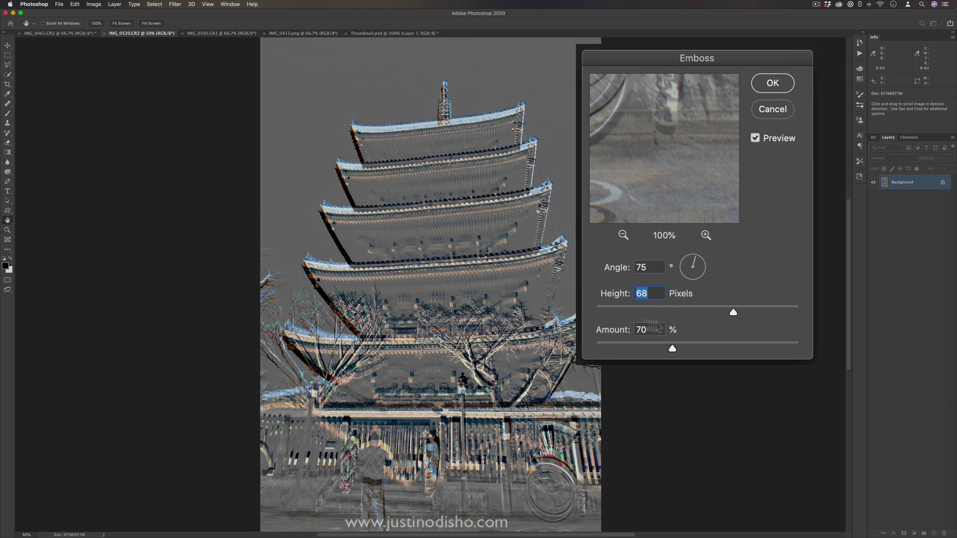
left_click_drag(612, 304, 605, 306)
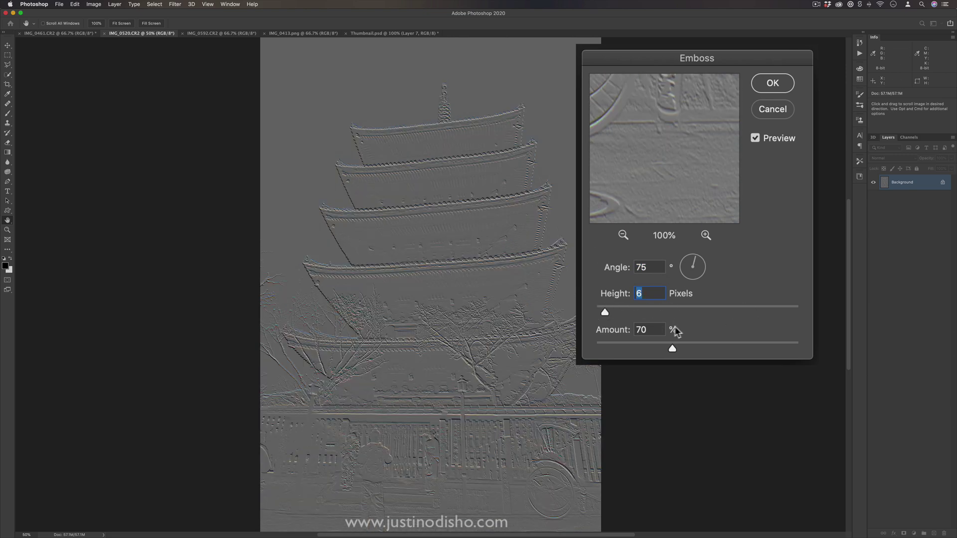
left_click_drag(674, 348, 718, 346)
left_click_drag(639, 311, 607, 311)
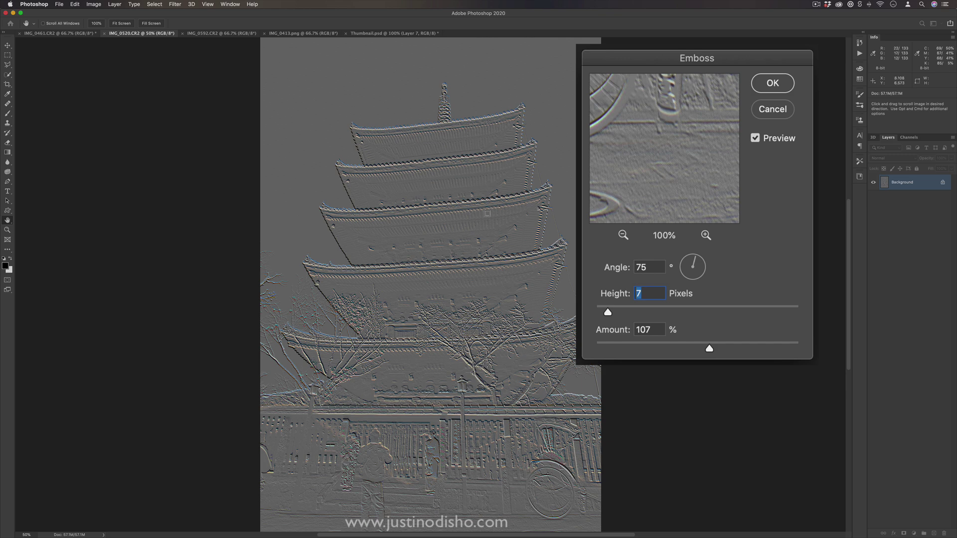
key("Return")
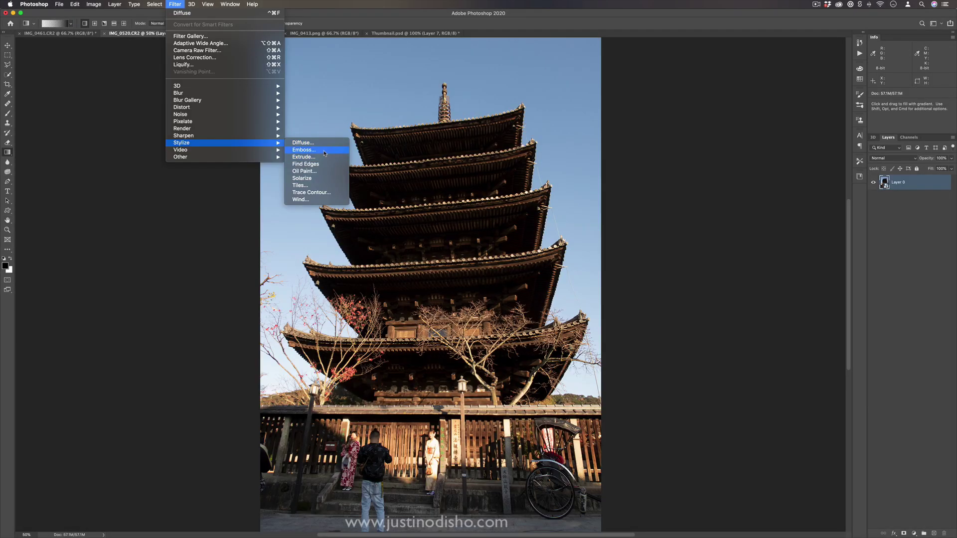
Step: Apply Emboss as a smart filter on Layer 0 with 174% amount and height 4
left_click(325, 150)
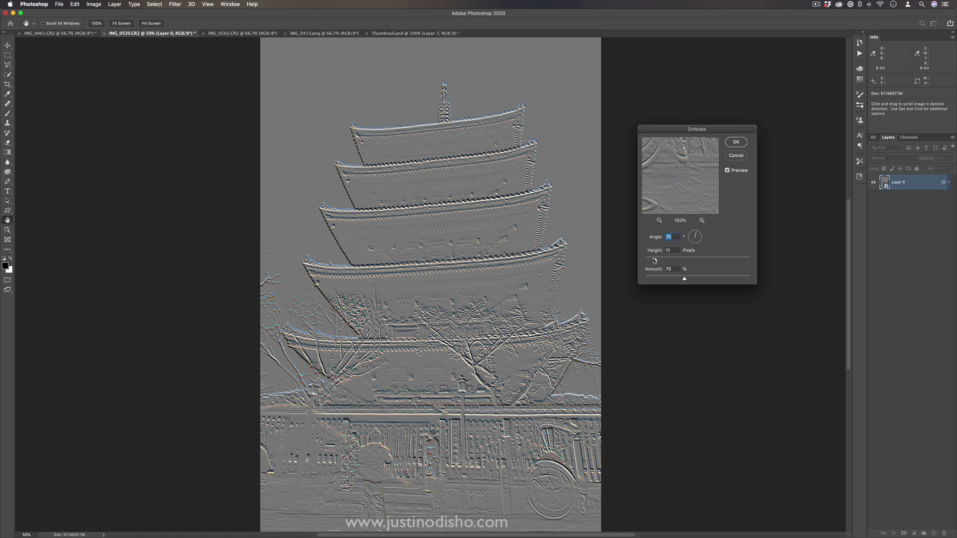
left_click_drag(654, 260, 724, 280)
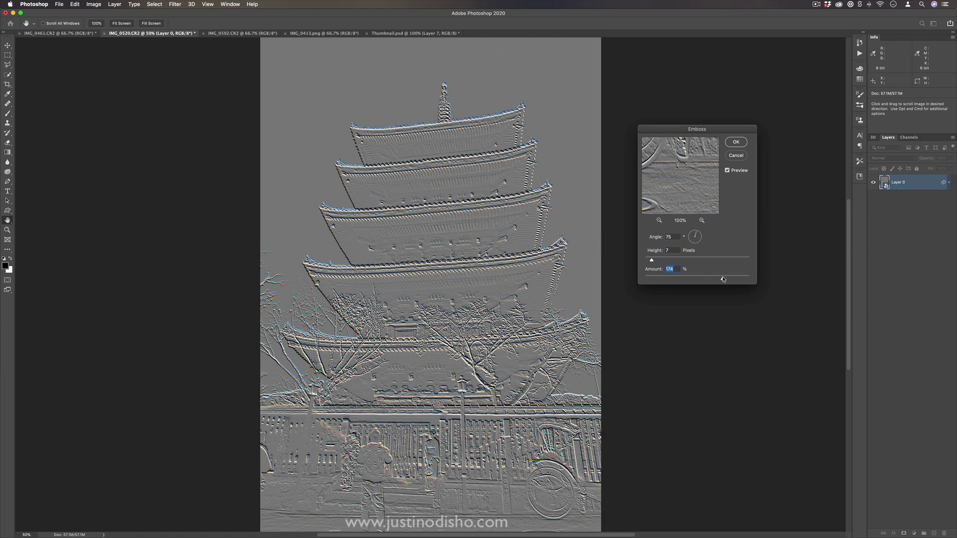
left_click_drag(651, 260, 648, 261)
left_click(737, 142)
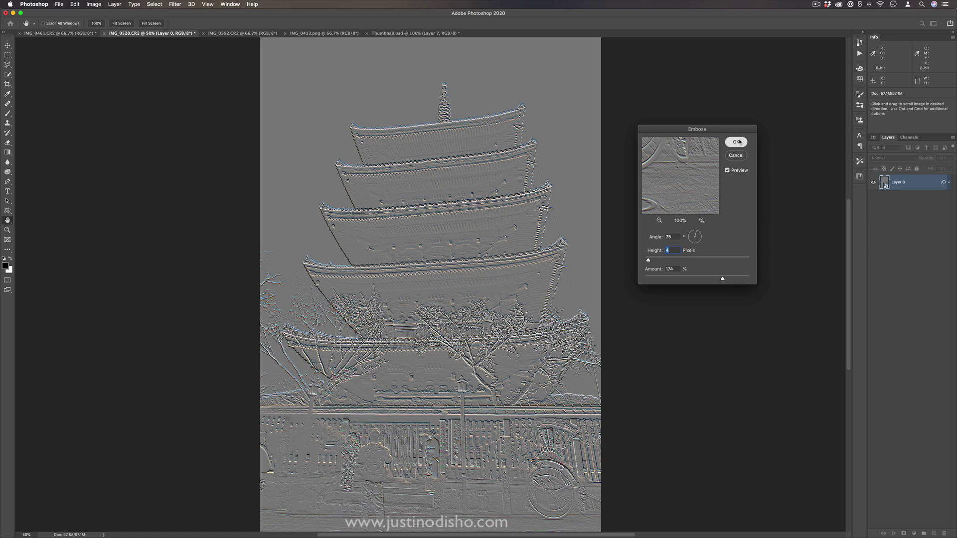
double_click(906, 207)
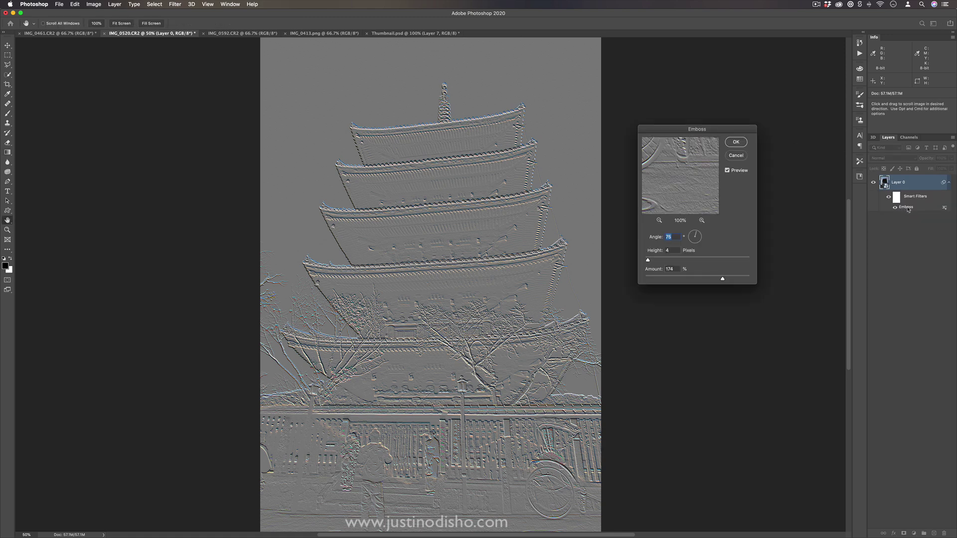
left_click(735, 156)
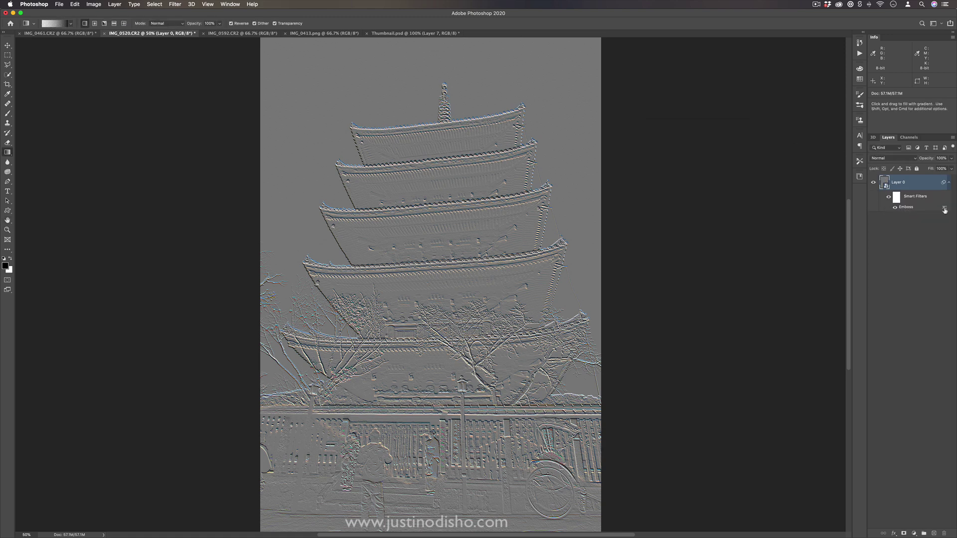
Step: Set the Emboss smart filter's blending to Overlay after trying Soft Light
double_click(945, 208)
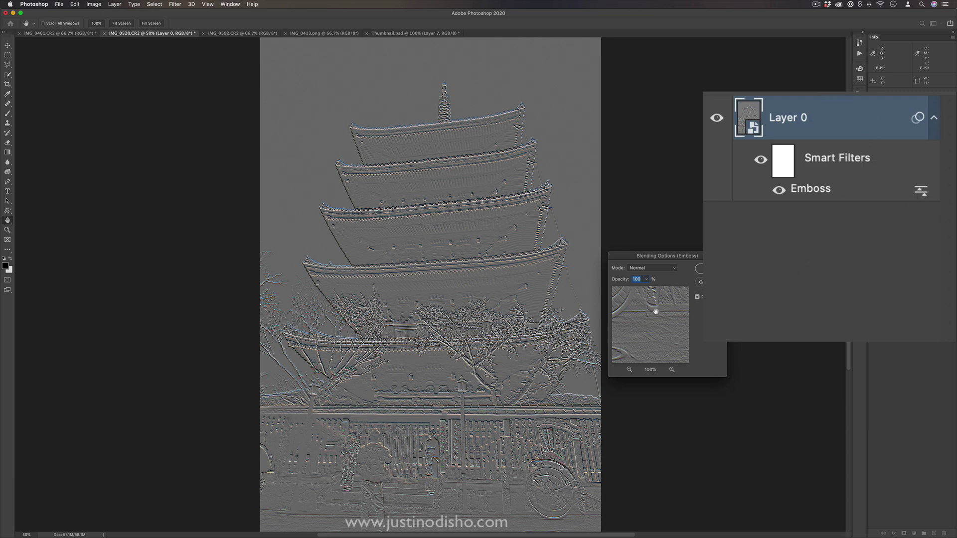
left_click(651, 269)
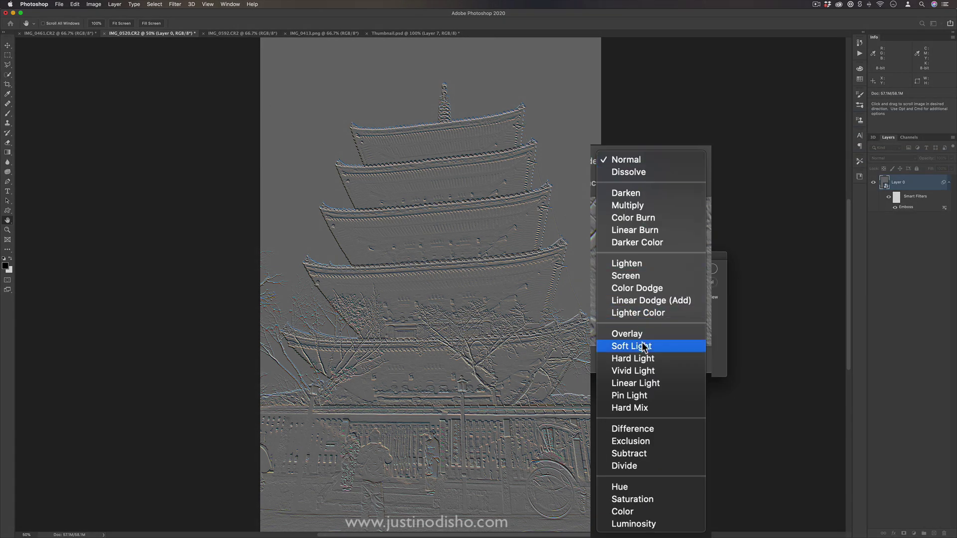
left_click(629, 334)
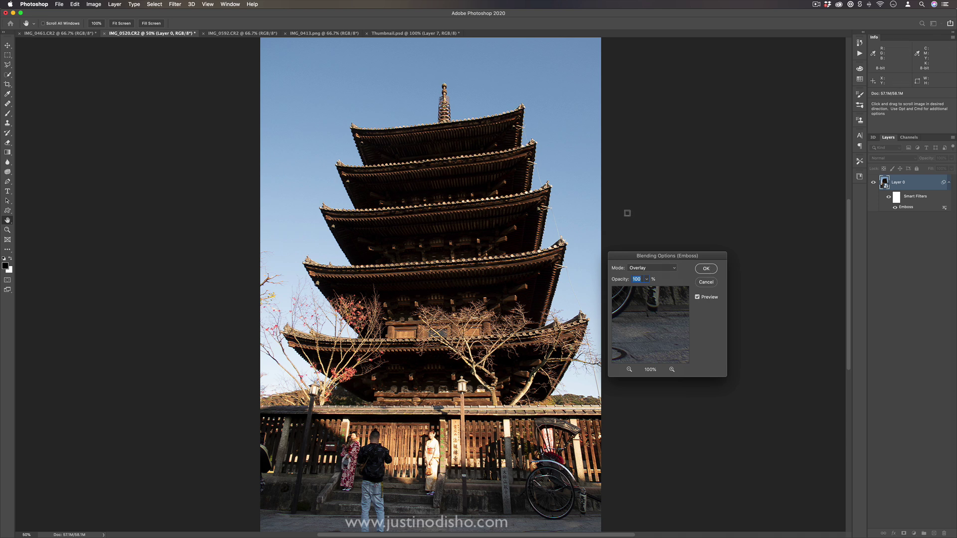
left_click(659, 269)
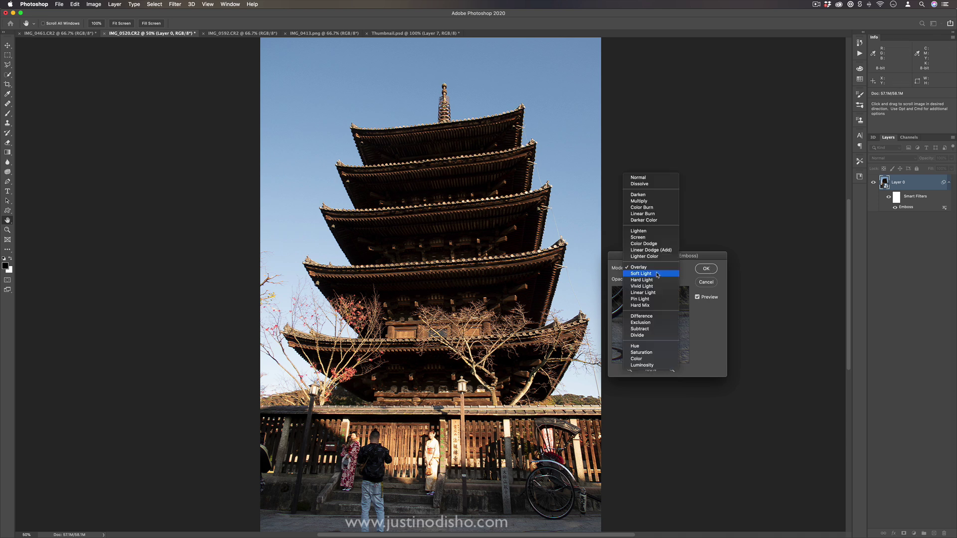
left_click(657, 275)
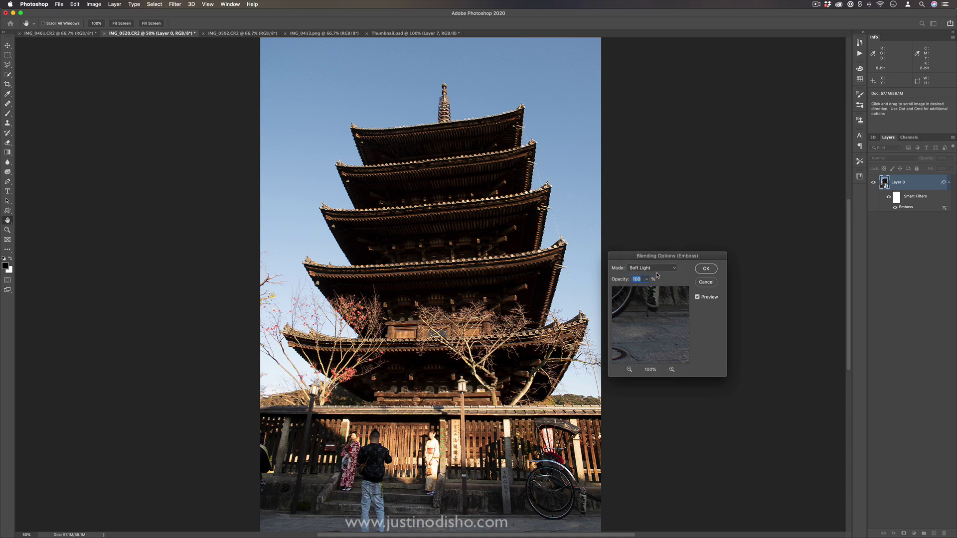
left_click(657, 270)
left_click(654, 261)
left_click(710, 270)
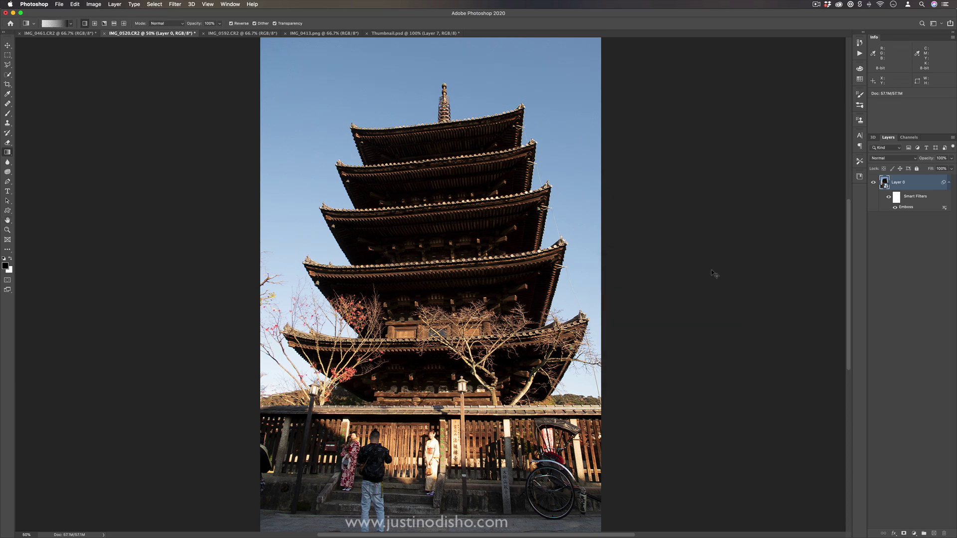
Step: Zoom in on the embossed roof and toggle the Emboss filter off and on to compare
key("super+plus")
key("super+plus")
key("super+plus")
key("super+minus")
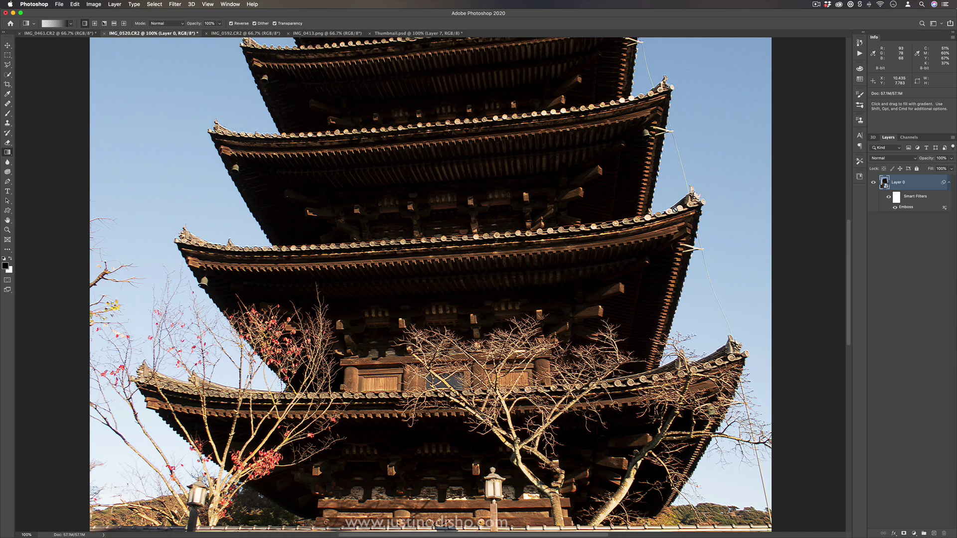
scroll(674, 211, "up", 5)
scroll(679, 214, "down", 1)
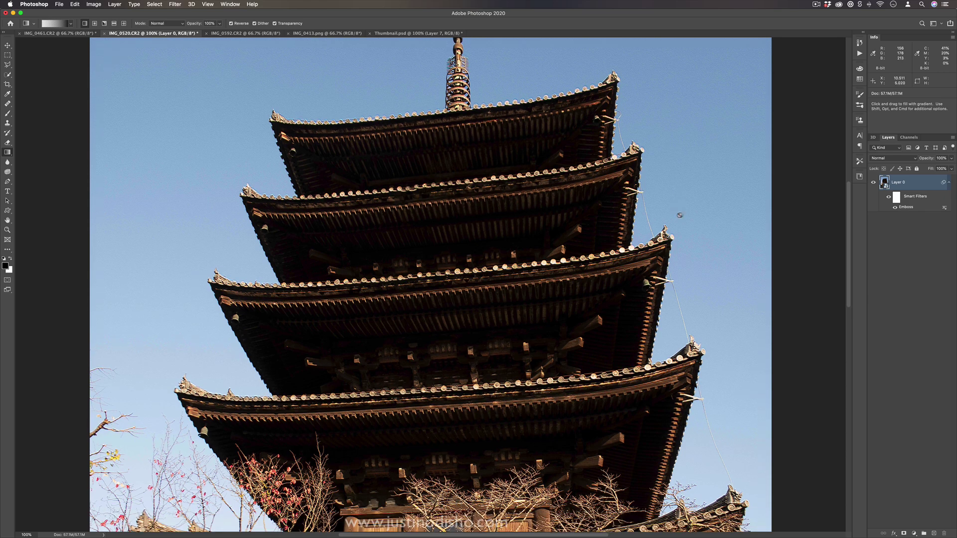
key("super+plus")
key("super+plus")
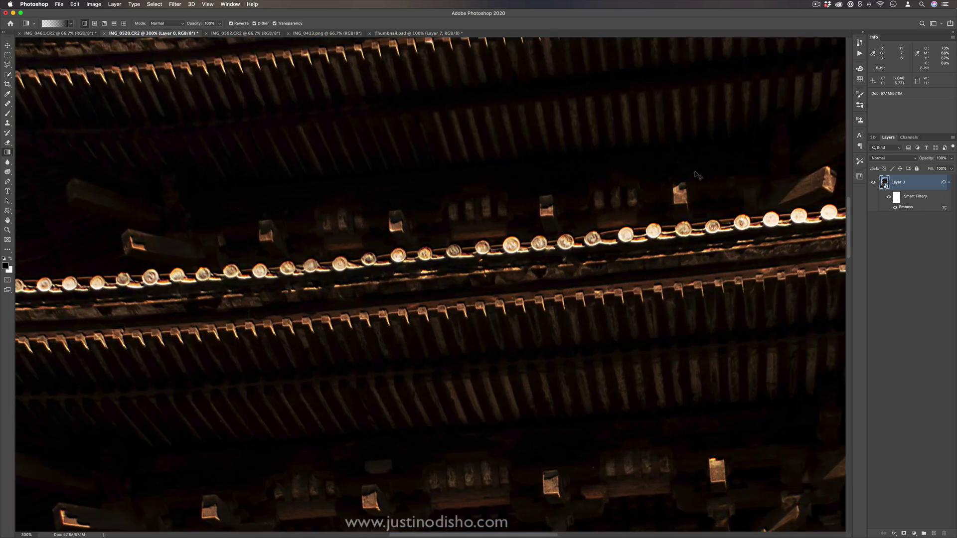
scroll(458, 200, "up", 4)
scroll(459, 201, "up", 1)
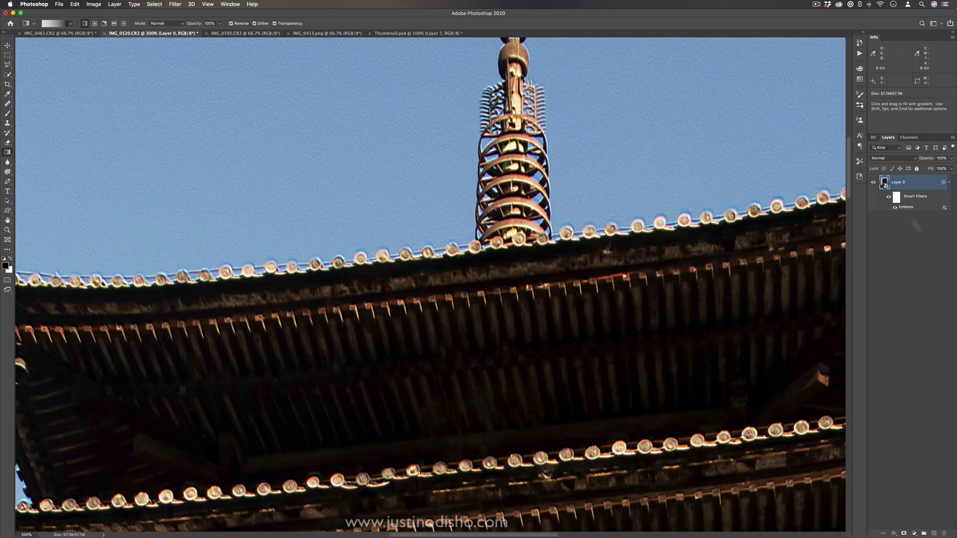
left_click(896, 208)
left_click(896, 209)
Step: Reopen the Emboss settings and lower the height from 4 to 2
scroll(568, 203, "left", 5)
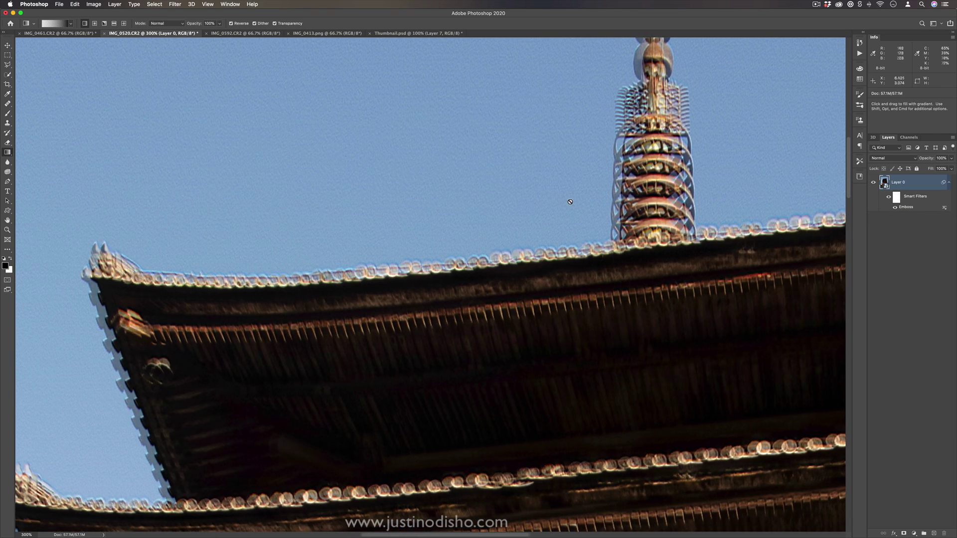
double_click(906, 207)
left_click_drag(648, 259, 647, 261)
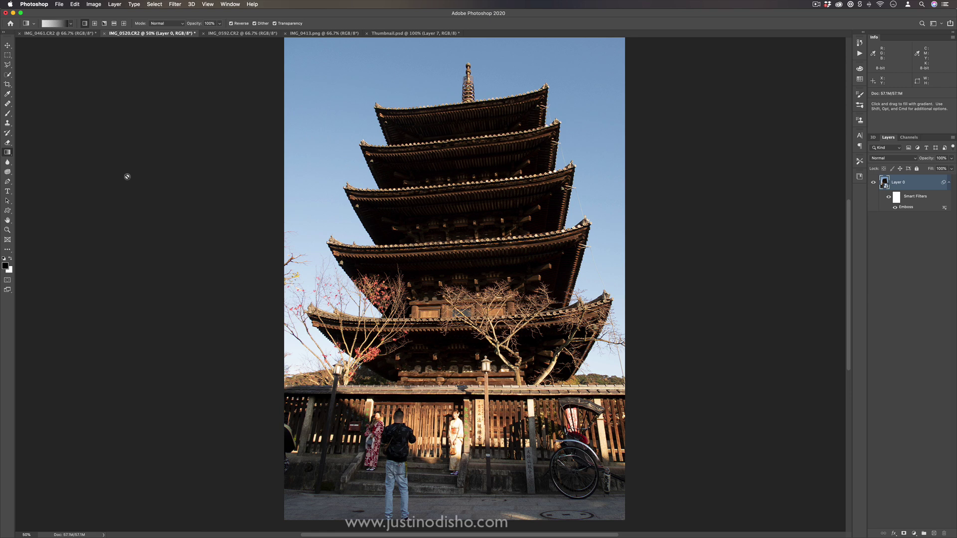
Step: Add an Extrude smart filter with Size 30 and Depth 30 to the pagoda
left_click(175, 4)
mouse_move(182, 143)
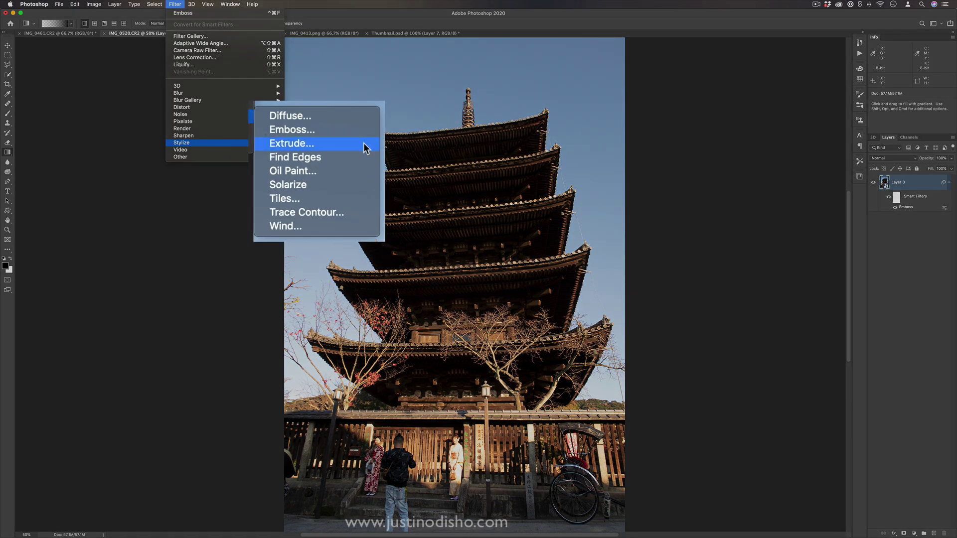
left_click(330, 145)
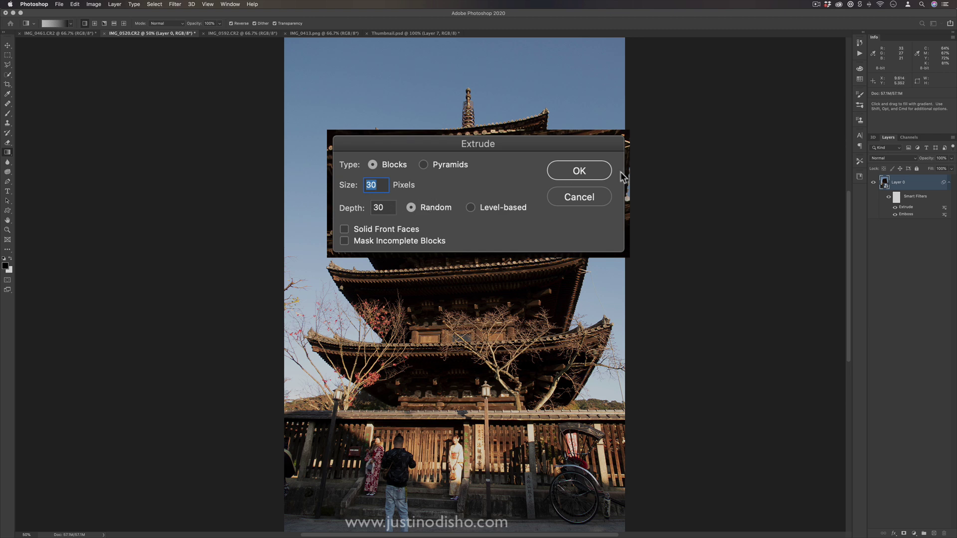
left_click(582, 172)
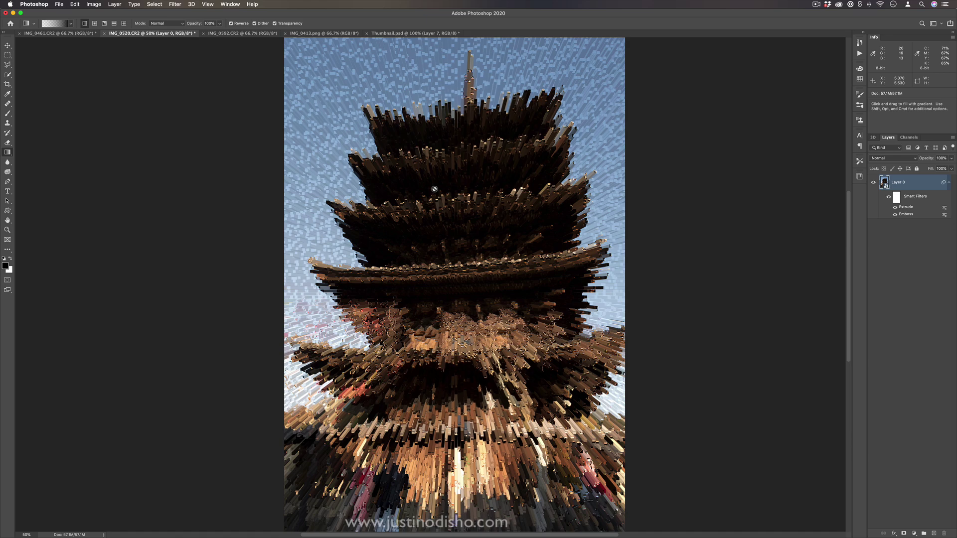
Step: View the extruded pagoda at 100%, then switch to the IMG_0461.CR2 image
scroll(434, 189, "up", 6)
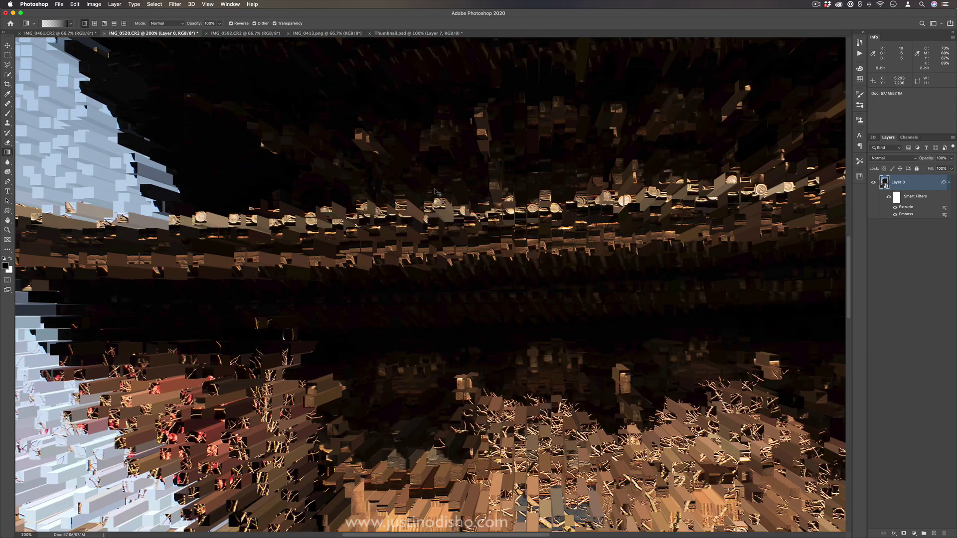
key("super+1")
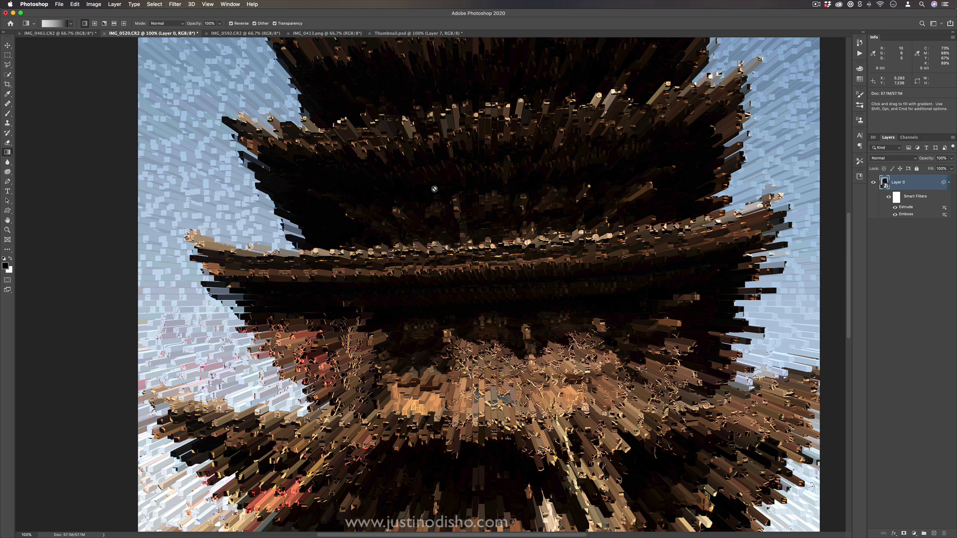
scroll(434, 189, "down", 4)
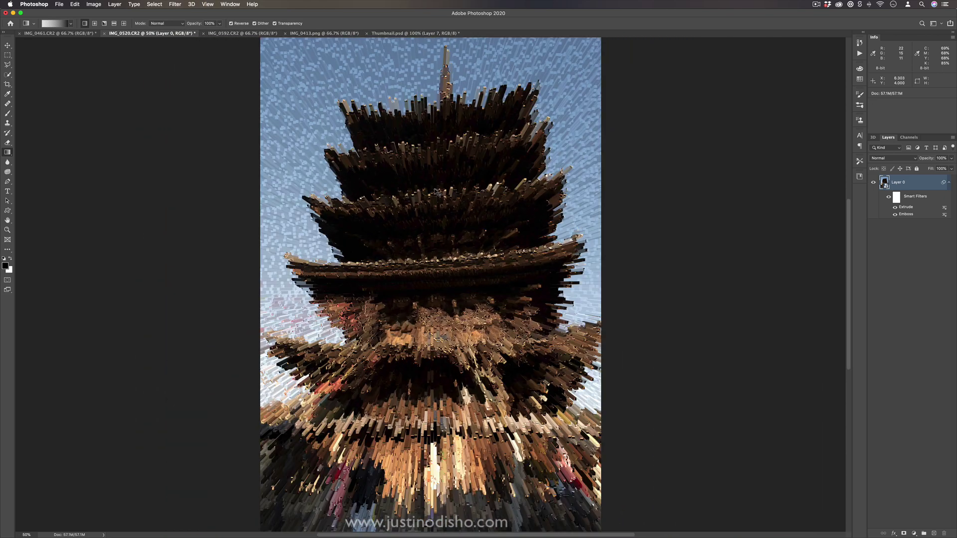
key("ctrl+shift+Tab")
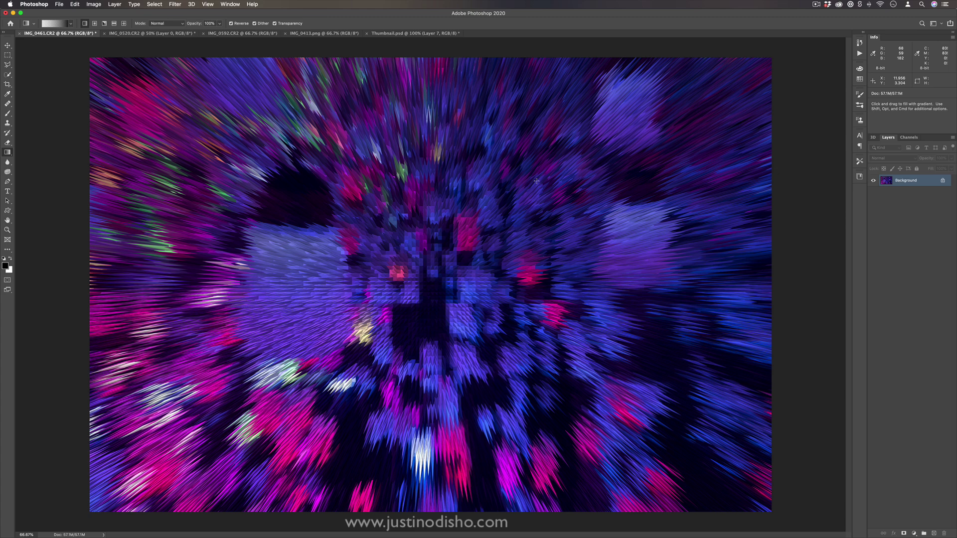
Step: Zoom in on the purple IMG_0461 image, then fit it back in view
key("super+equal")
key("super+equal")
key("super+equal")
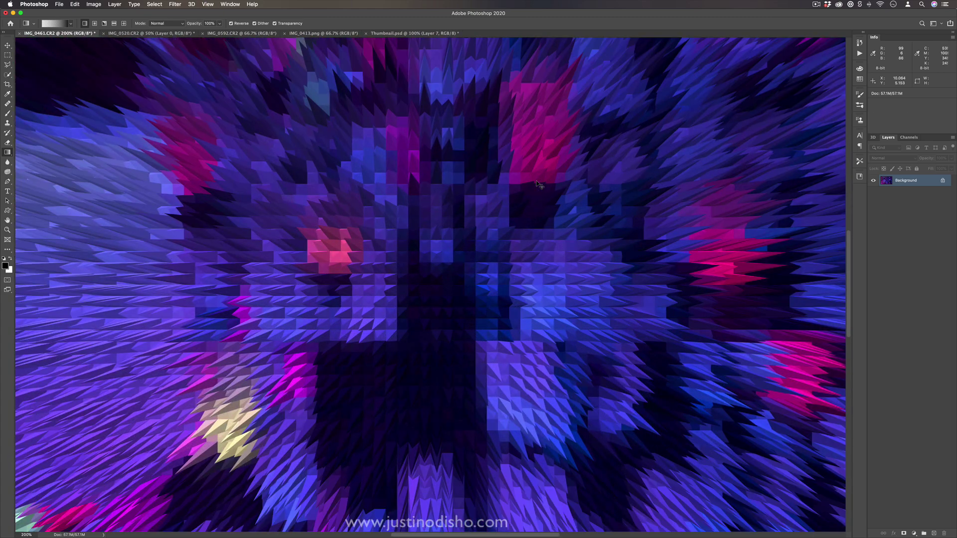
key("super+f")
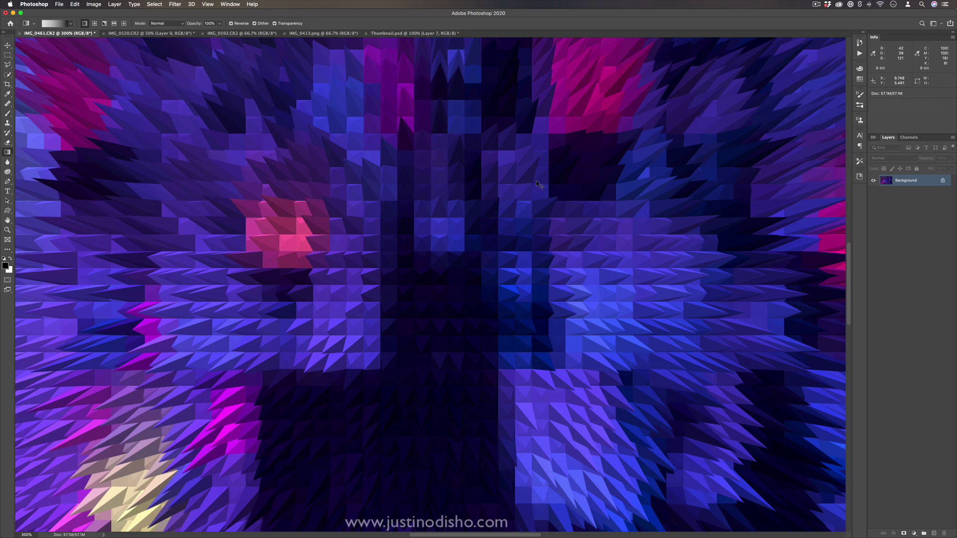
key("super+minus")
key("super+minus")
key("super+minus")
key("super+minus")
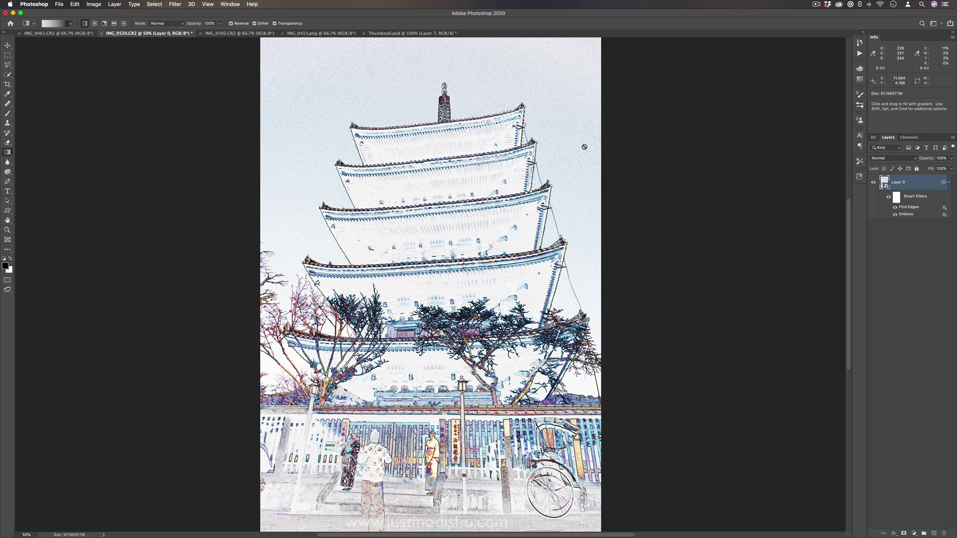
Step: Try inverting the Find Edges result, undo it, then add a Black & White adjustment layer
key("super+i")
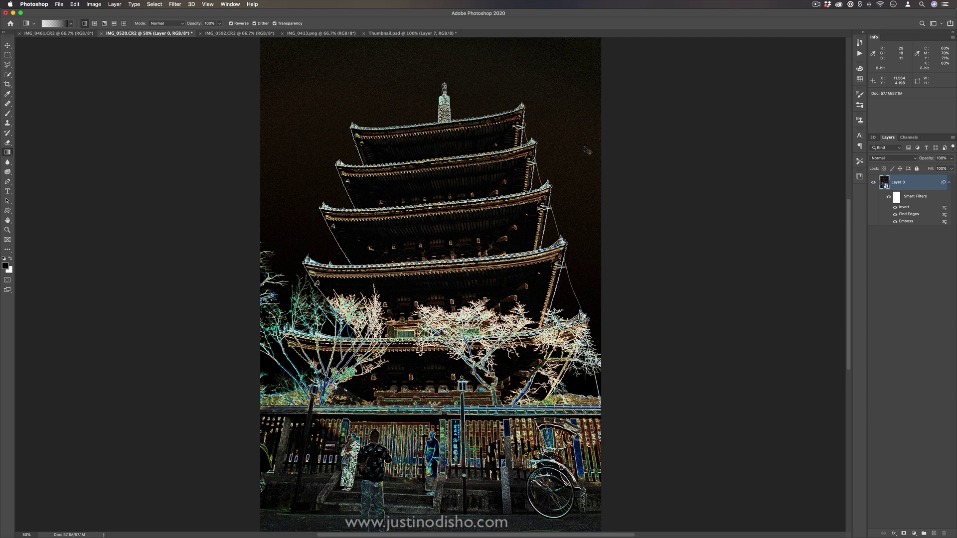
key("super+z")
left_click(115, 4)
mouse_move(163, 106)
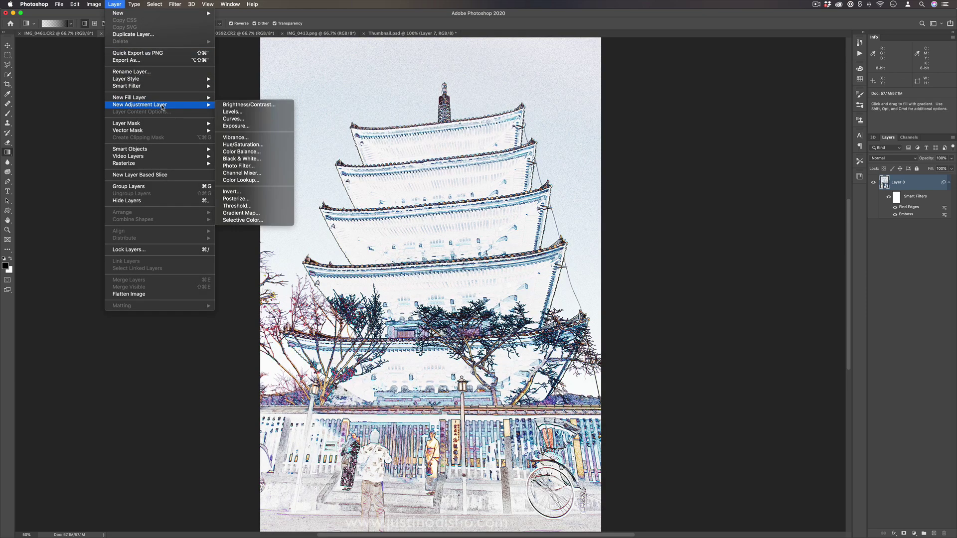
left_click(242, 158)
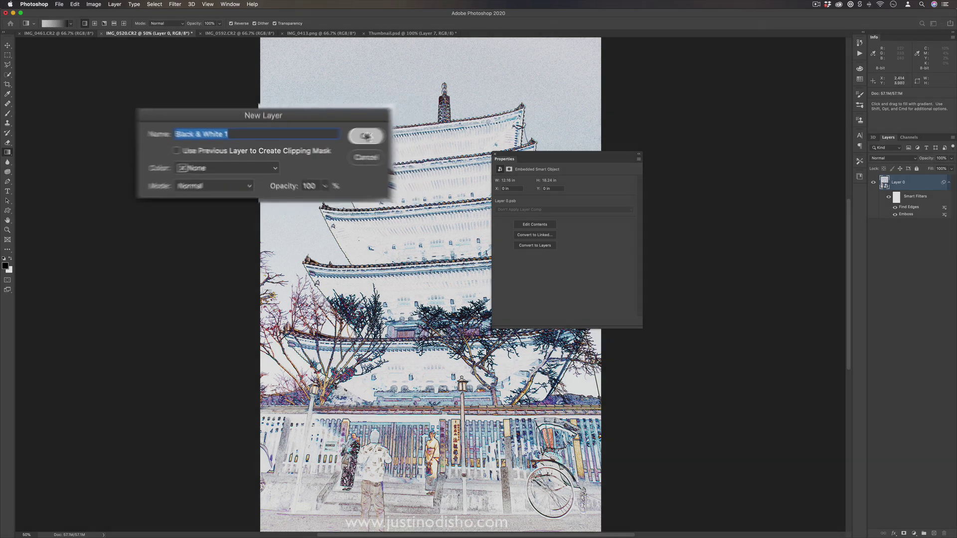
left_click(367, 136)
left_click(496, 154)
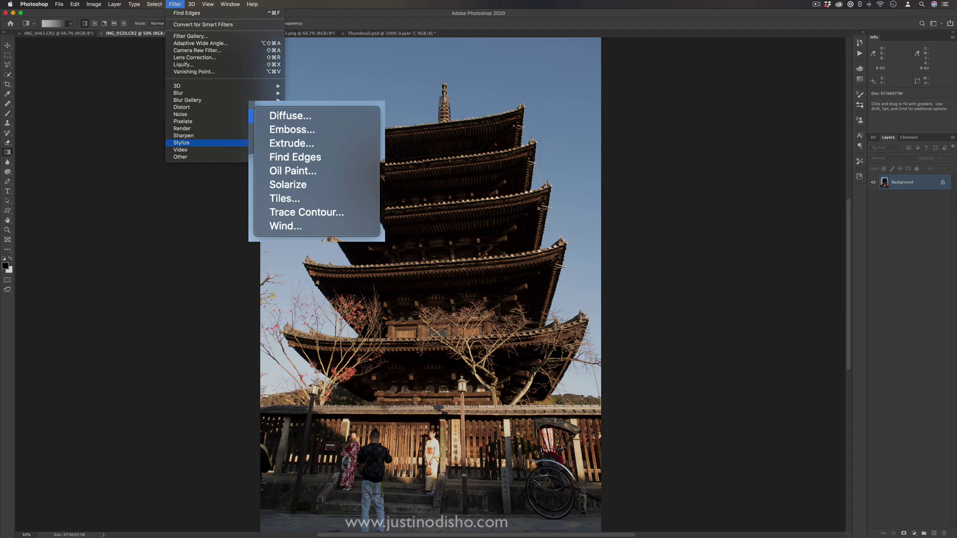
Step: Apply Oil Paint to the pagoda with Stylization 10, Cleanliness 8.5 and 84° lighting angle
left_click(293, 170)
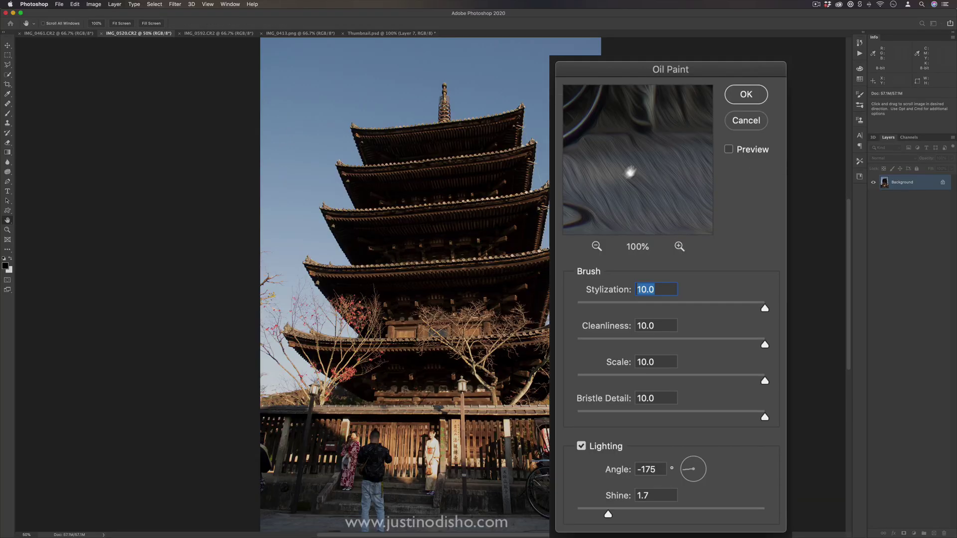
left_click(597, 247)
left_click(597, 247)
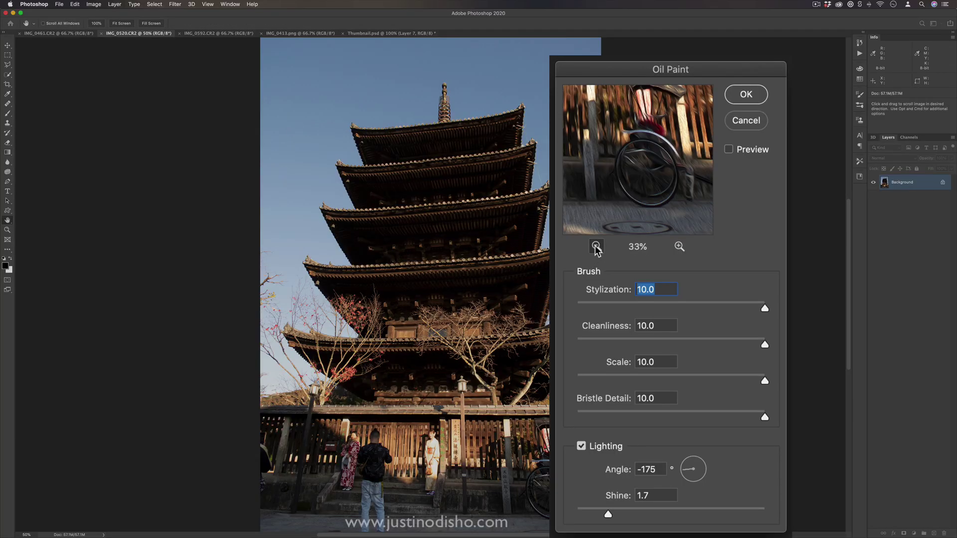
left_click(597, 247)
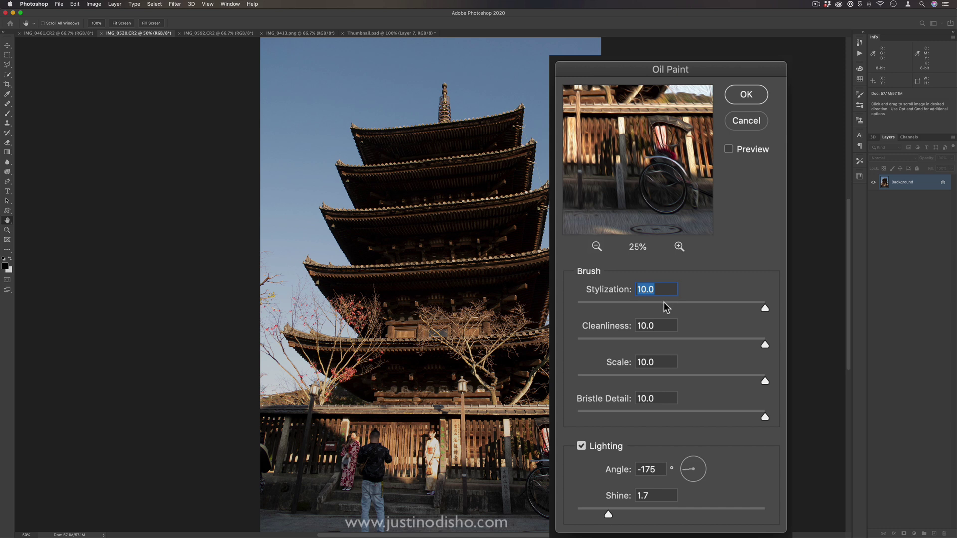
left_click(680, 246)
left_click(679, 246)
left_click(679, 246)
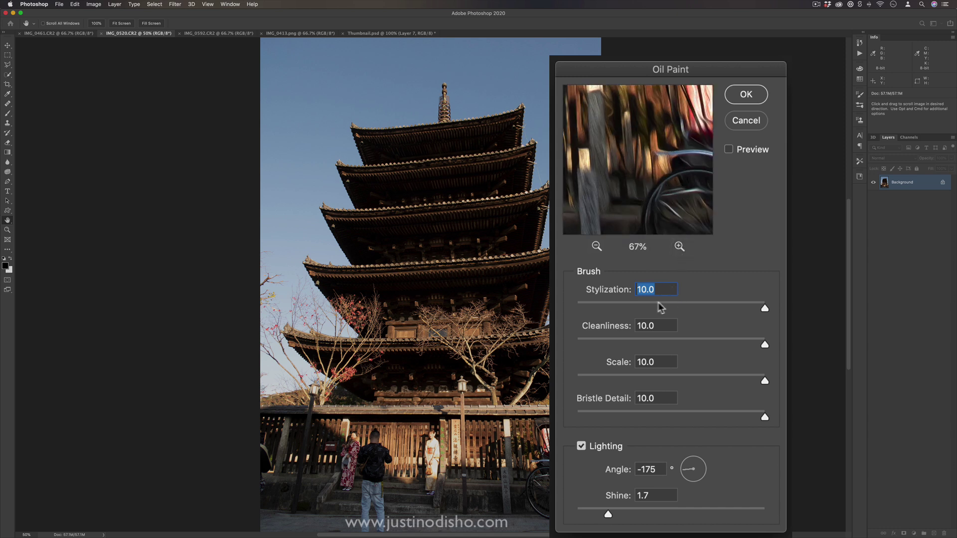
left_click_drag(663, 306, 732, 307)
left_click(666, 341)
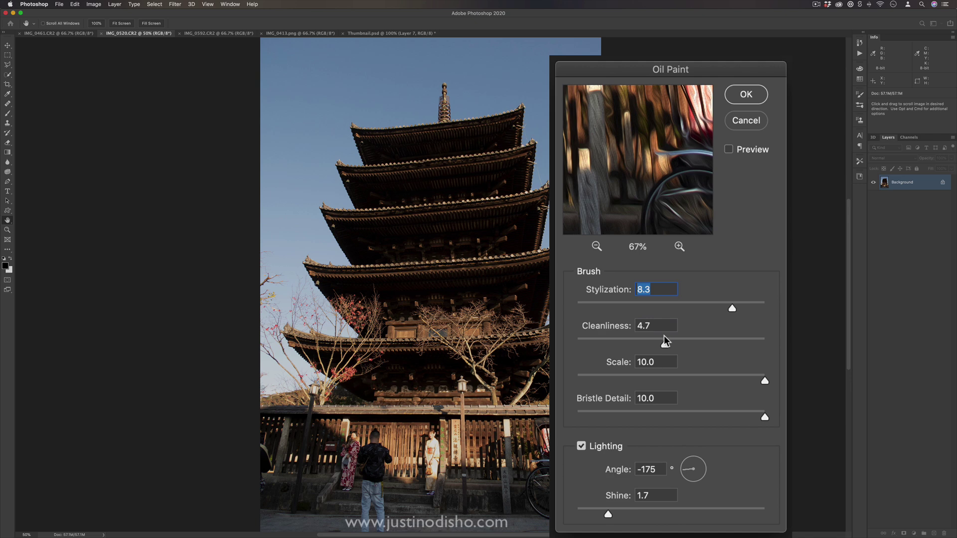
left_click_drag(666, 342, 737, 343)
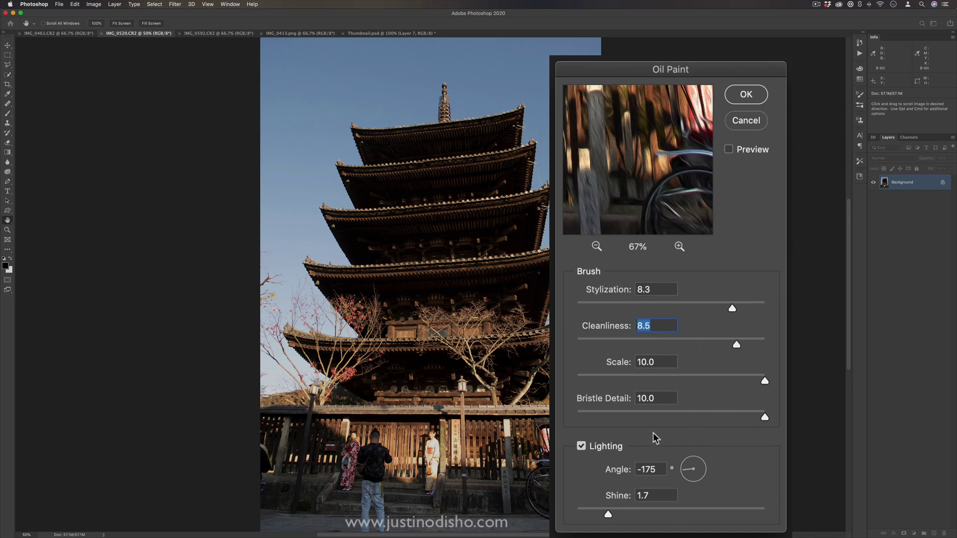
left_click_drag(689, 468, 695, 459)
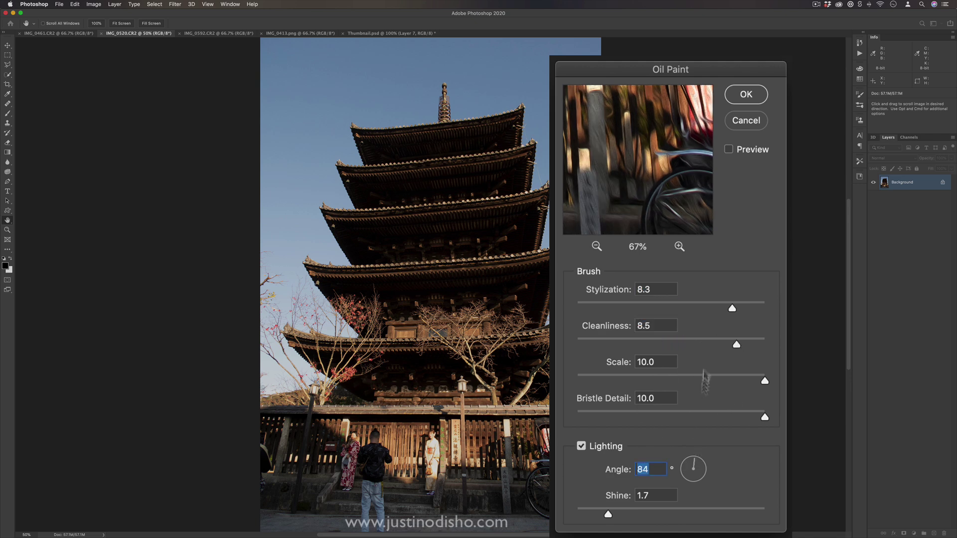
left_click_drag(734, 308, 765, 308)
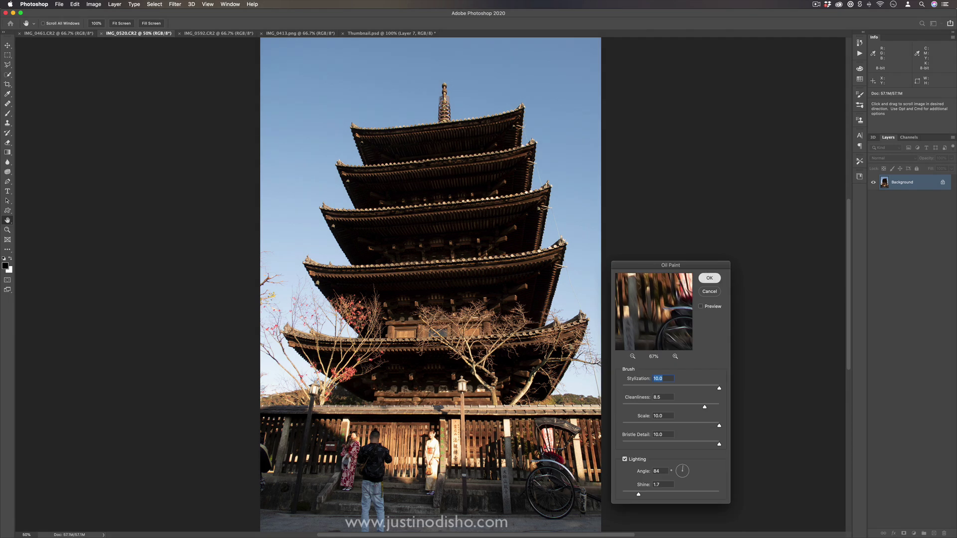
key("Return")
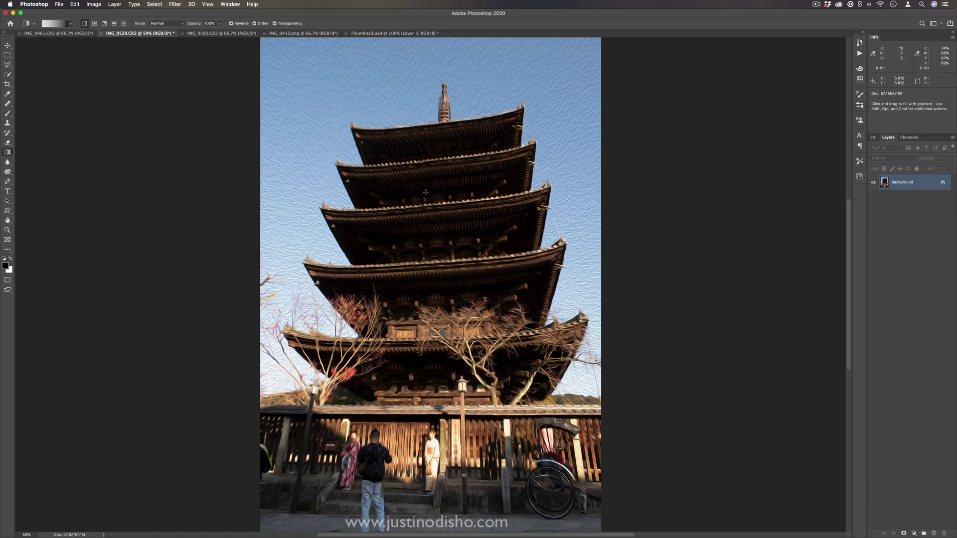
Step: Zoom to 200% to inspect the pagoda's brushstrokes, then zoom back out
key("super+equal")
key("super+equal")
key("super+equal")
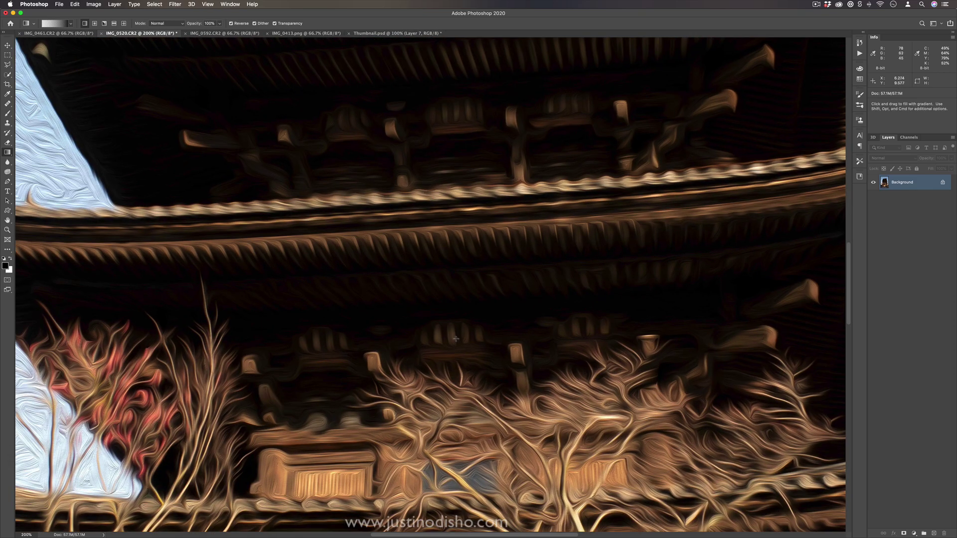
scroll(427, 195, "down", 5)
scroll(427, 195, "right", 5)
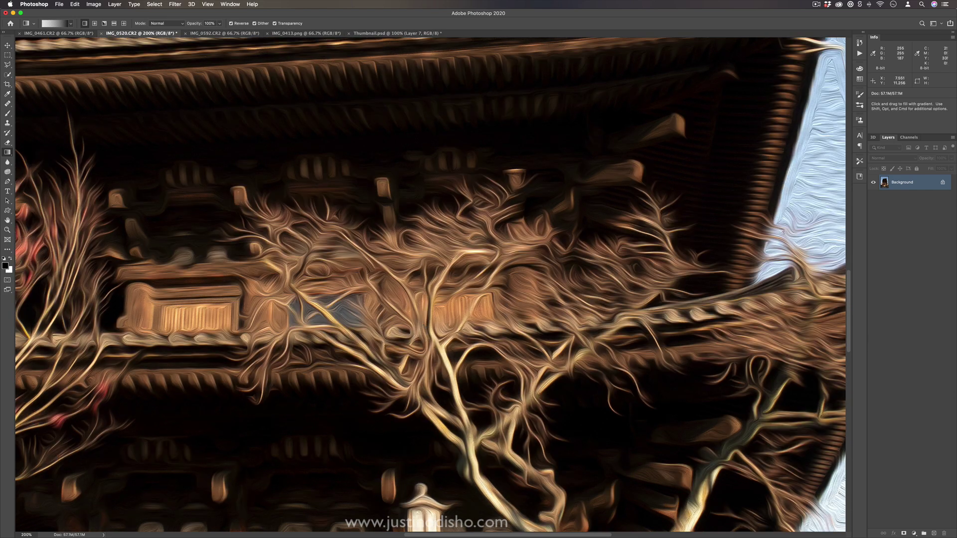
key("super+minus")
key("super+minus")
key("super+minus")
Step: Switch to the IMG_0592 leaf photo, inspect it at 200%, return to 66.7%, and undo its oil paint
key("ctrl+Tab")
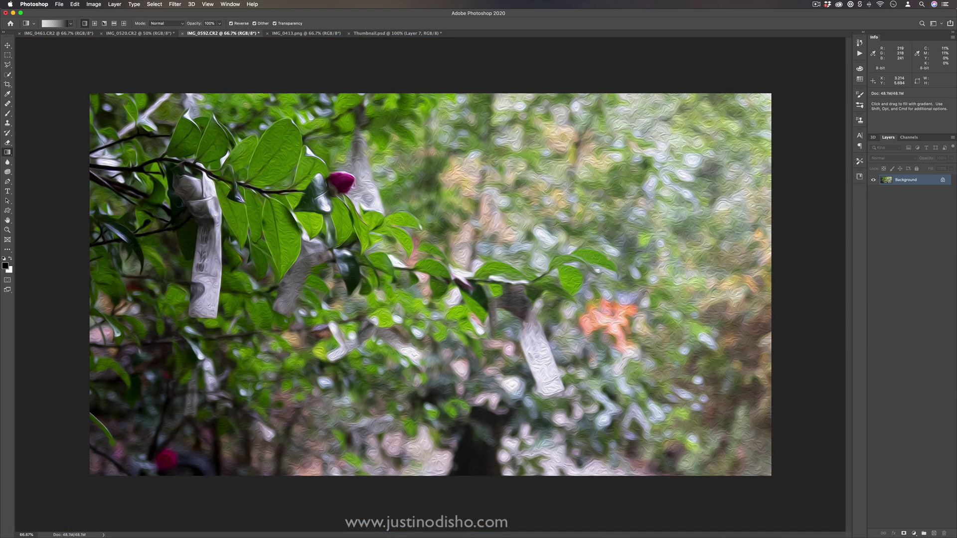
key("super+plus")
key("super+plus")
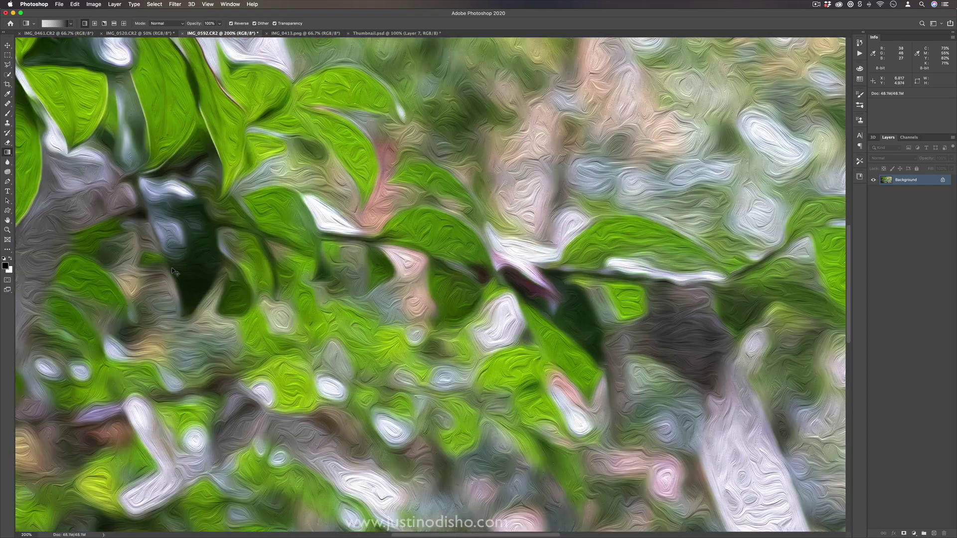
scroll(276, 242, "up", 3)
scroll(275, 241, "left", 2)
key("super+minus")
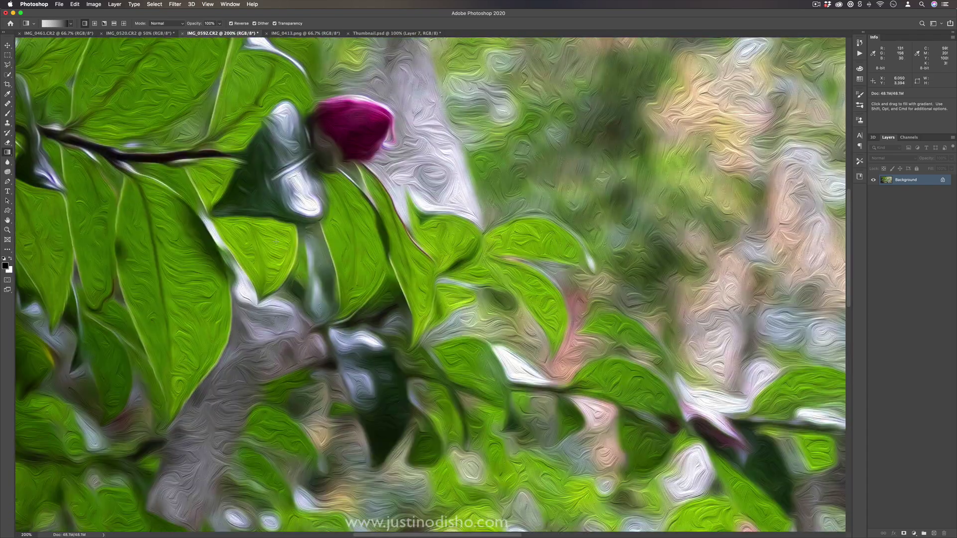
key("super+minus")
key("super+z")
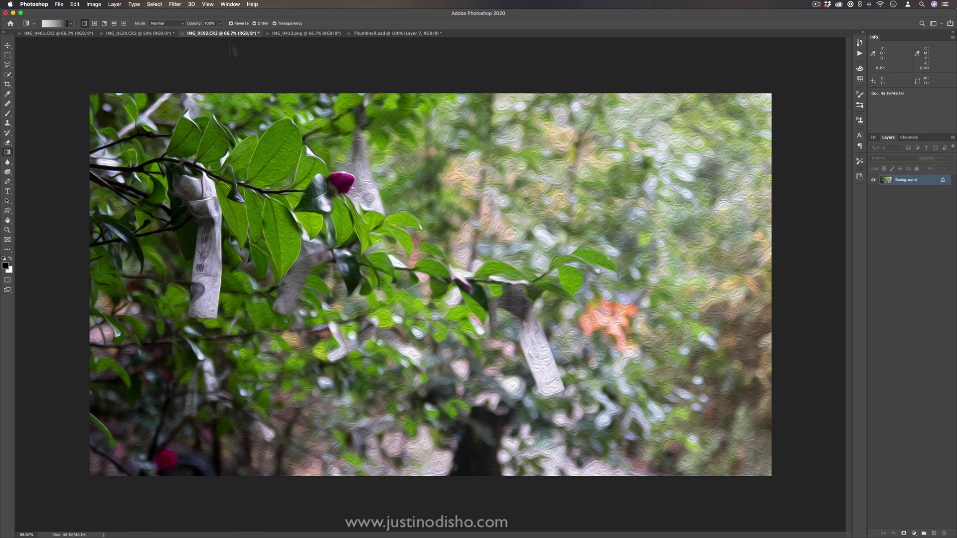
Step: Apply Solarize to the leaf photo and show the Histogram panel
left_click(175, 4)
mouse_move(272, 143)
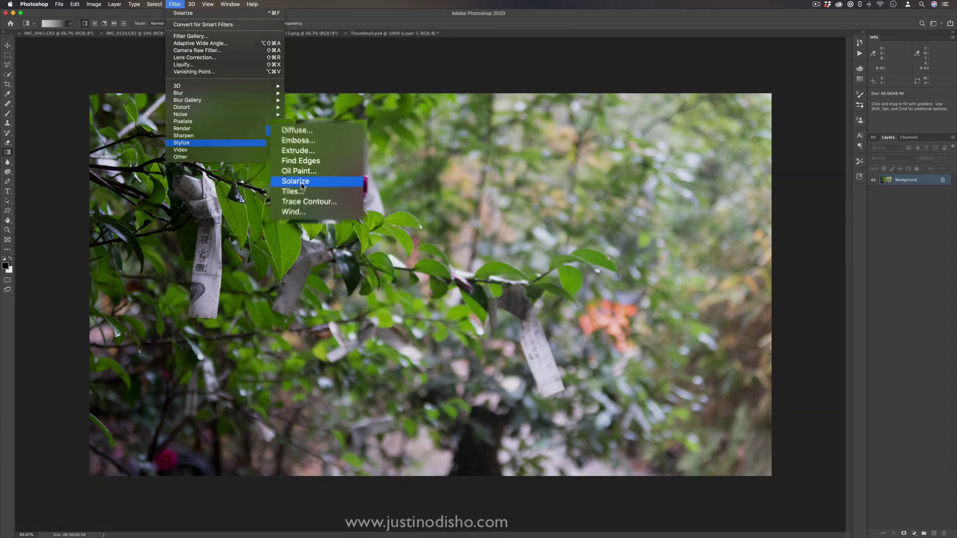
left_click(301, 178)
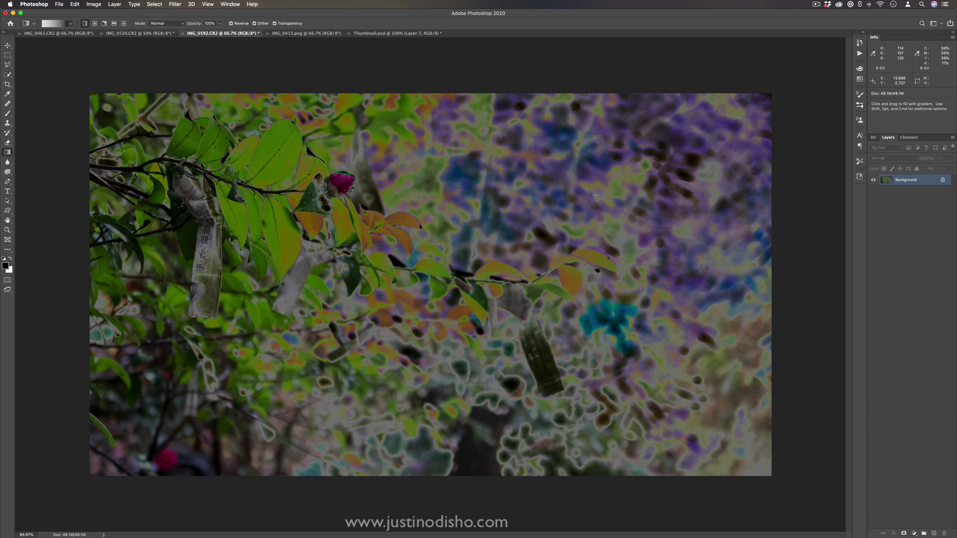
left_click(230, 4)
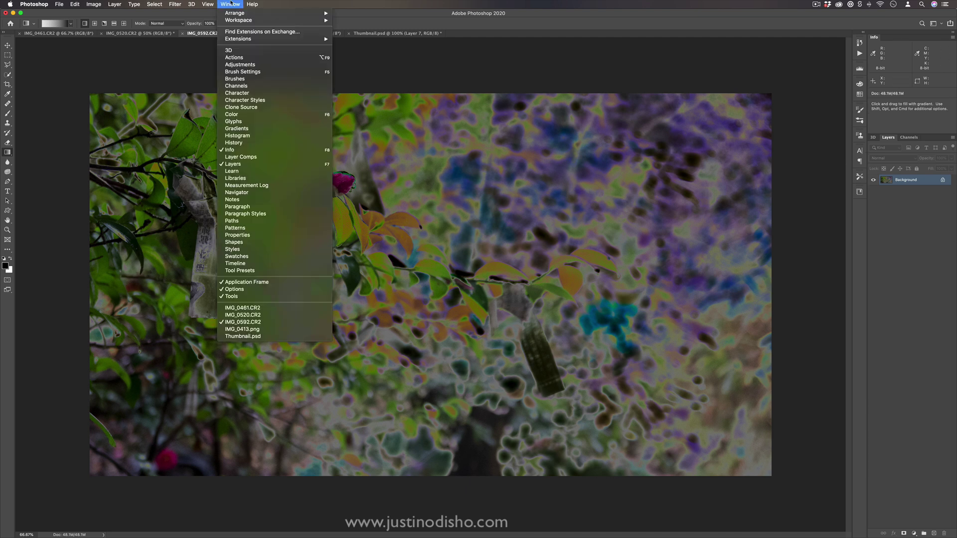
left_click(238, 135)
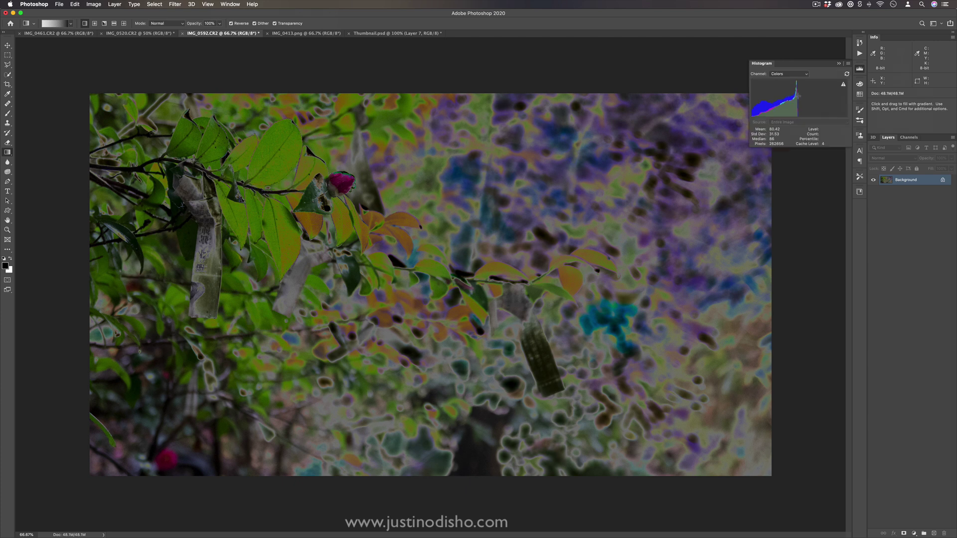
Step: Compare the original and inverted colours by toggling undo/redo and Invert, then reapply Solarize
key("super+z")
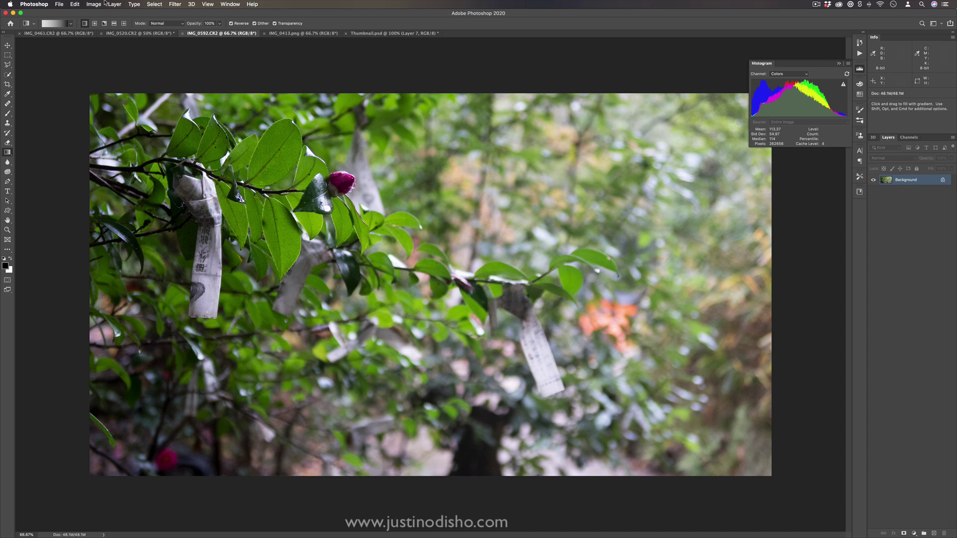
key("super+shift+z")
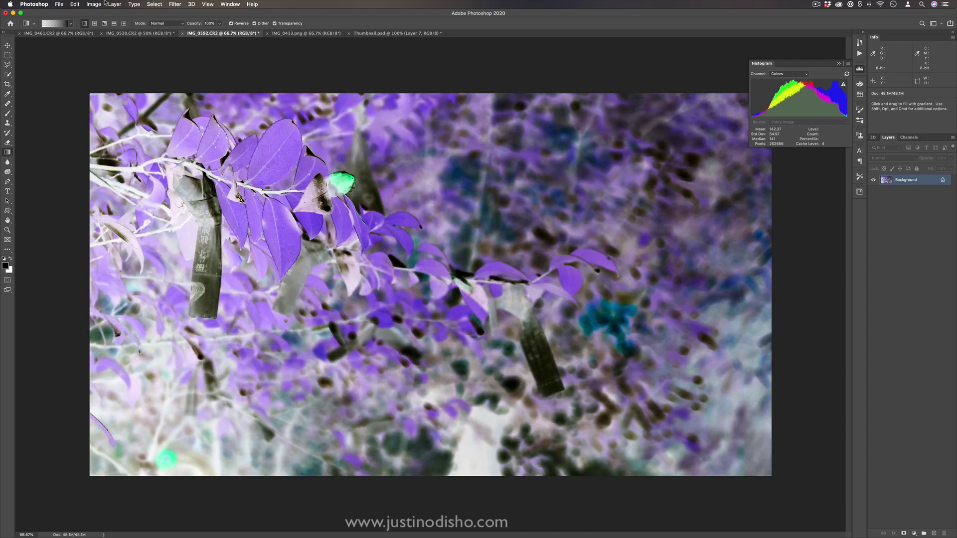
key("super+z")
key("super+shift+z")
key("super+z")
key("super+shift+z")
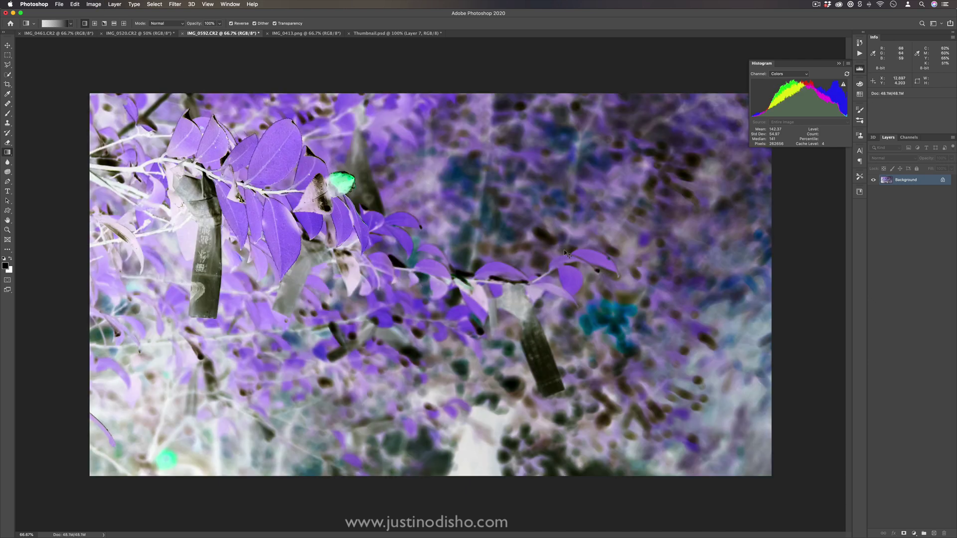
key("super+z")
key("super+i")
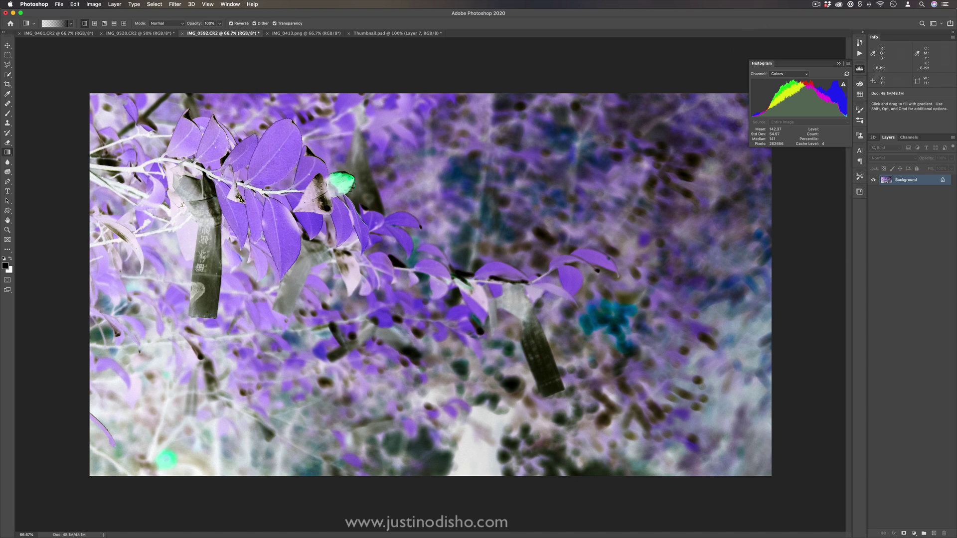
key("super+i")
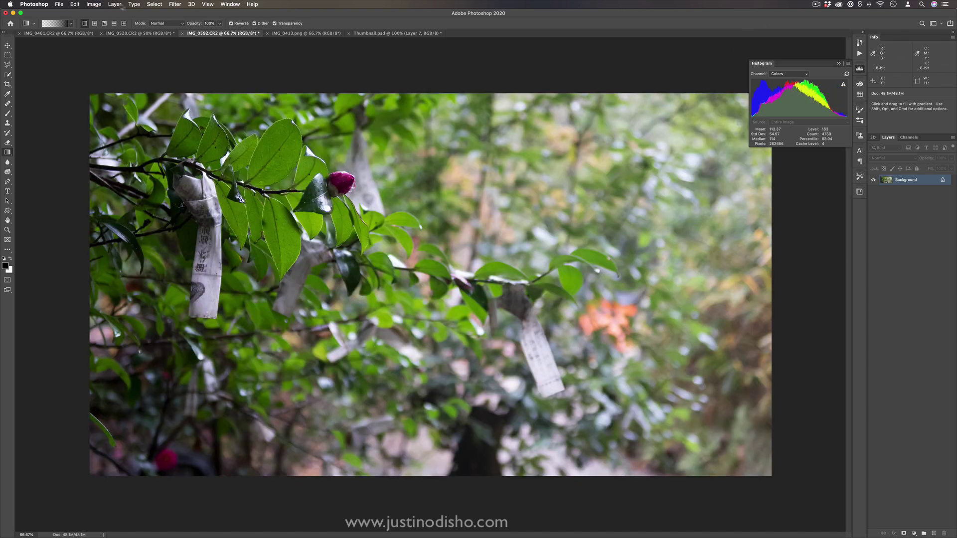
left_click(173, 4)
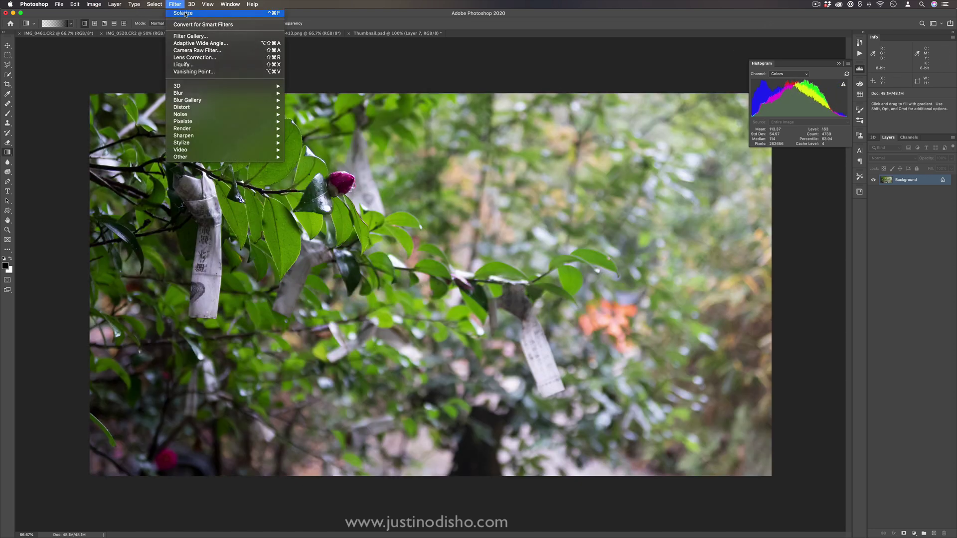
left_click(186, 13)
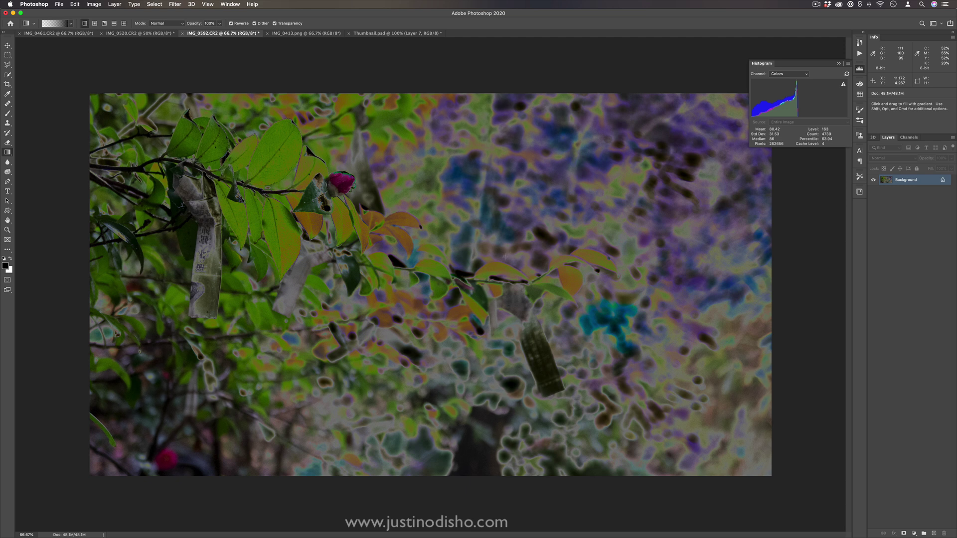
Step: Fill the canvas top to bottom with the black-and-white gradient preset
left_click(70, 24)
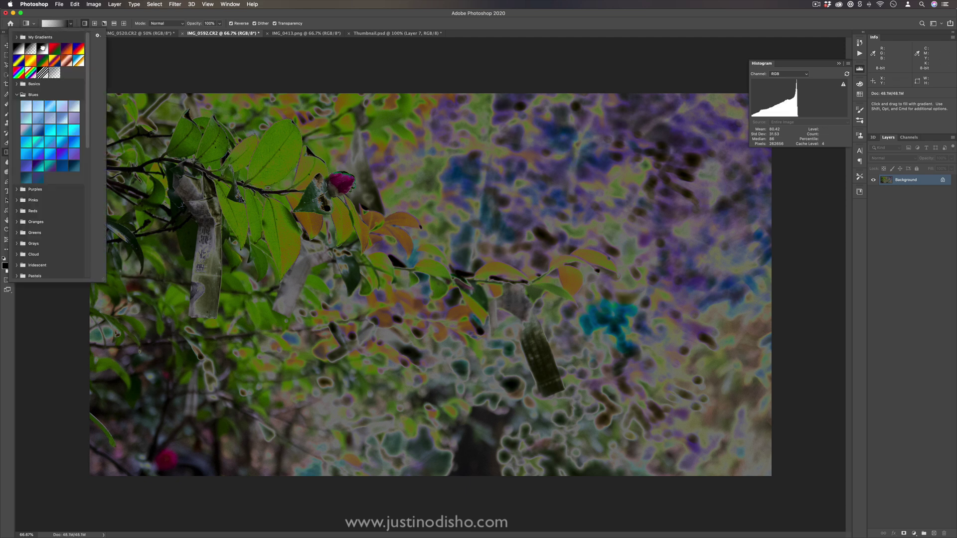
left_click(43, 48)
left_click_drag(436, 157, 436, 359)
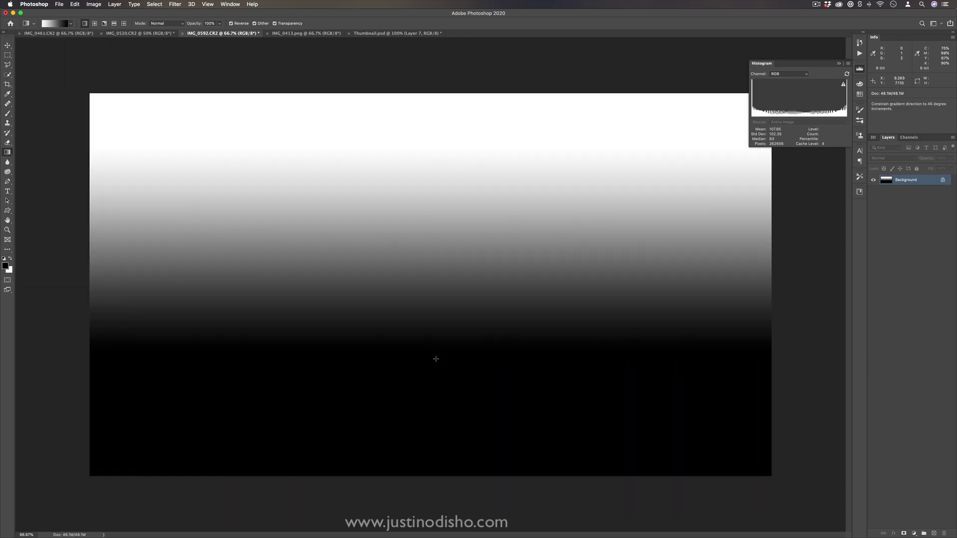
Step: Apply Solarize to the white-to-black gradient, undo it, and compare against the inverted gradient
left_click(175, 4)
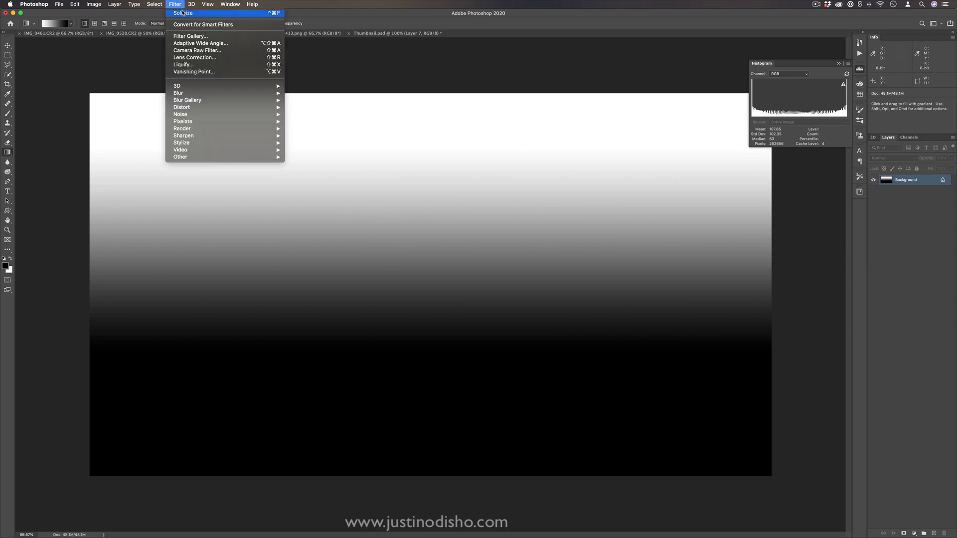
left_click(183, 13)
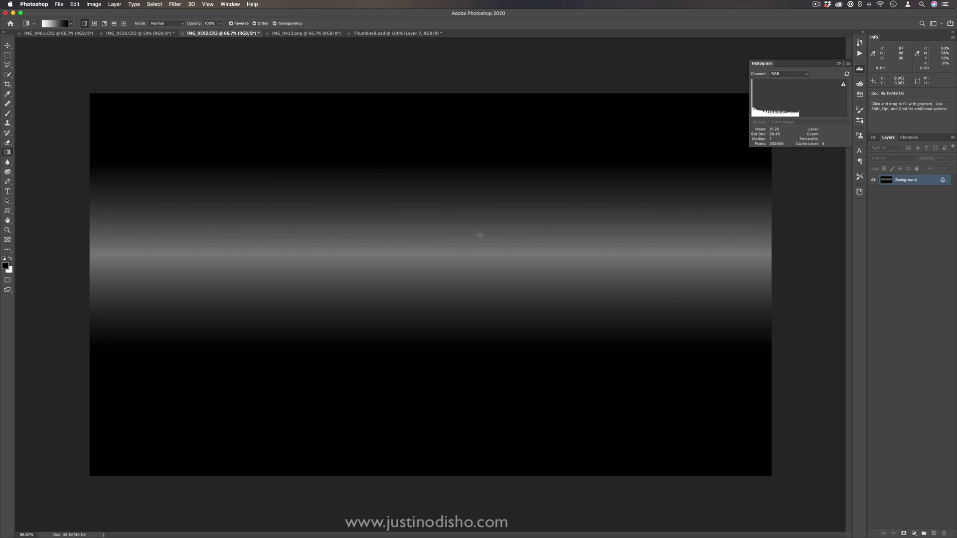
key("super+z")
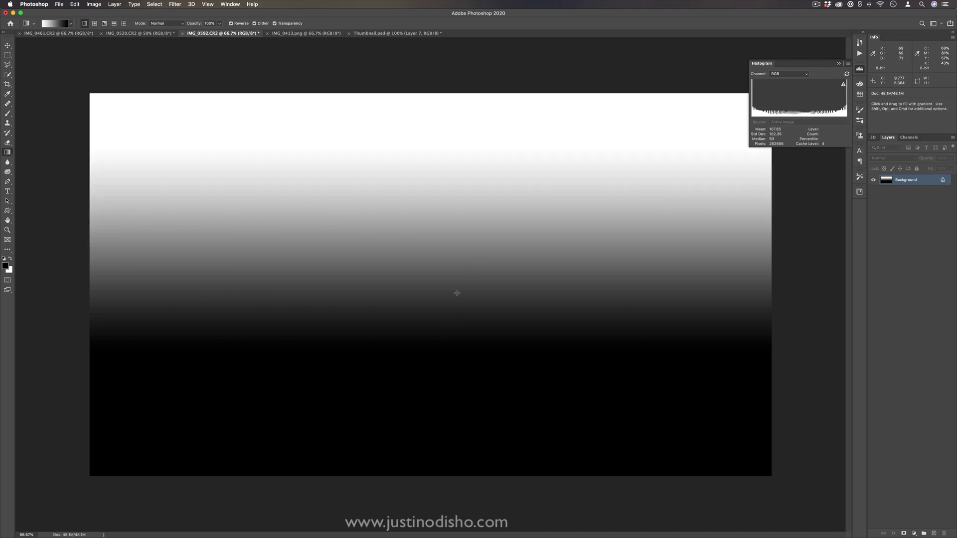
key("super+i")
key("super+z")
left_click(175, 4)
Step: Reapply Solarize, undo and redo it, then invert the solarized colours
left_click(200, 15)
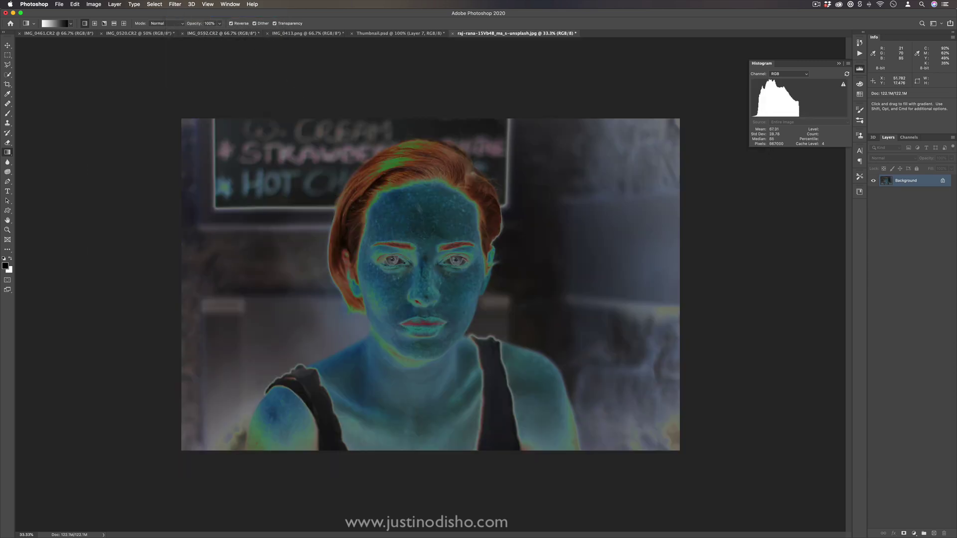
key("super+z")
key("super+shift+z")
key("super+i")
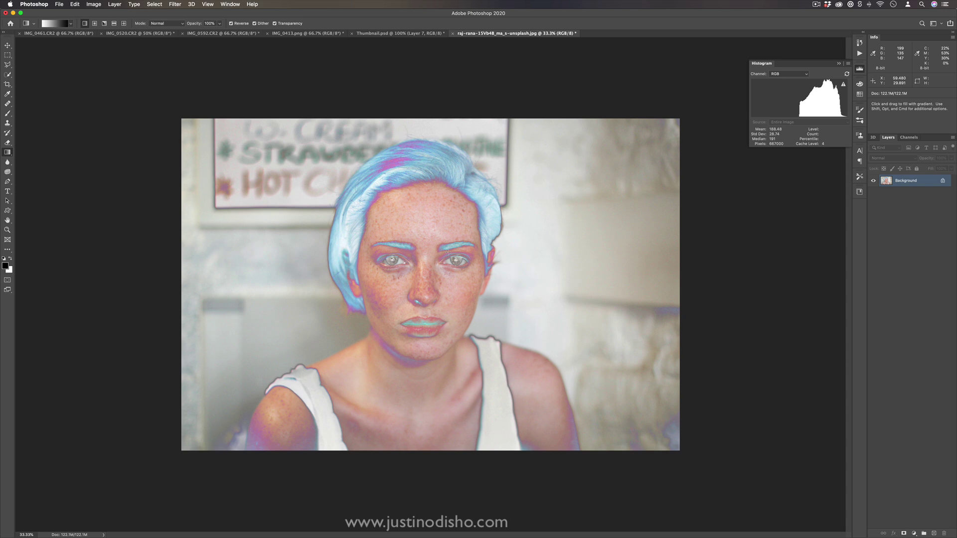
Step: Colorize the photo with Hue/Saturation, shifting the tint hue toward green
left_click(93, 4)
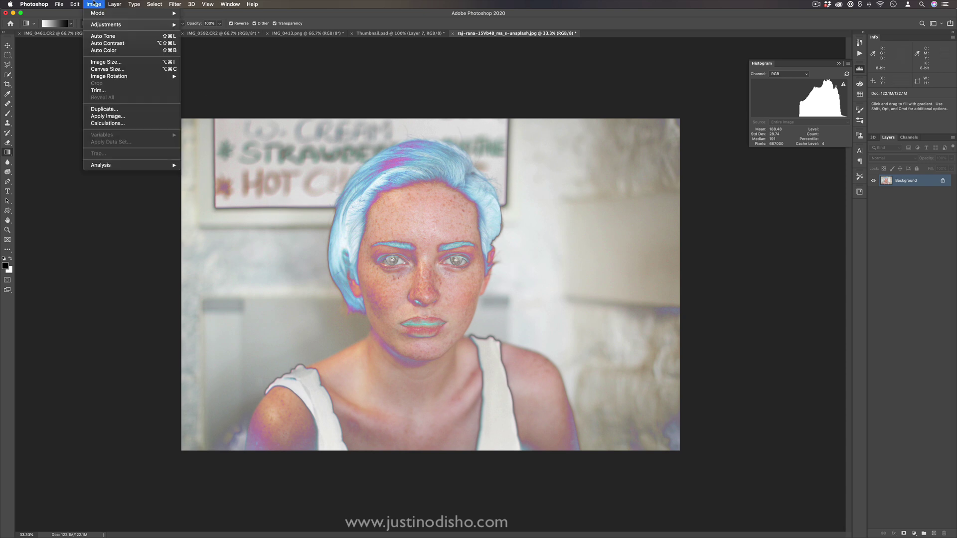
mouse_move(129, 24)
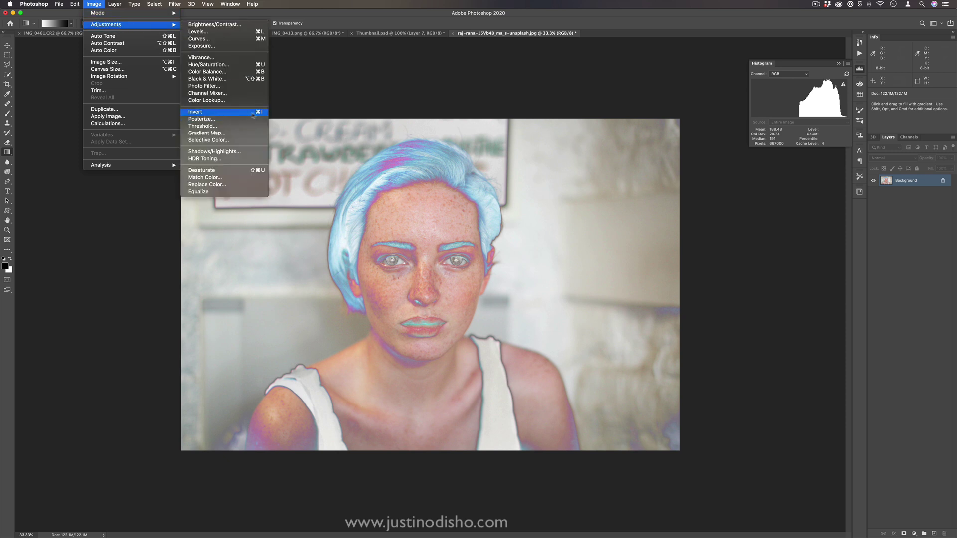
left_click(609, 103)
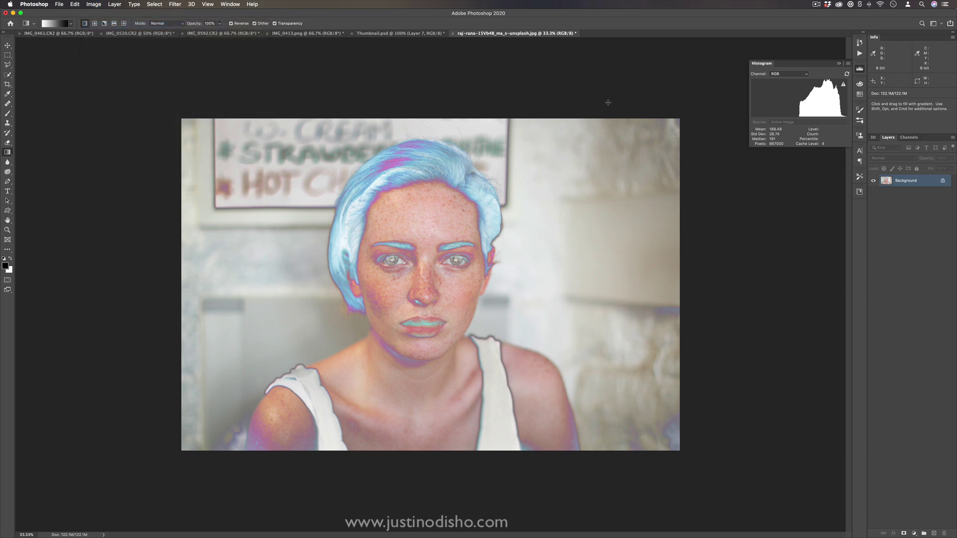
left_click(93, 4)
mouse_move(114, 25)
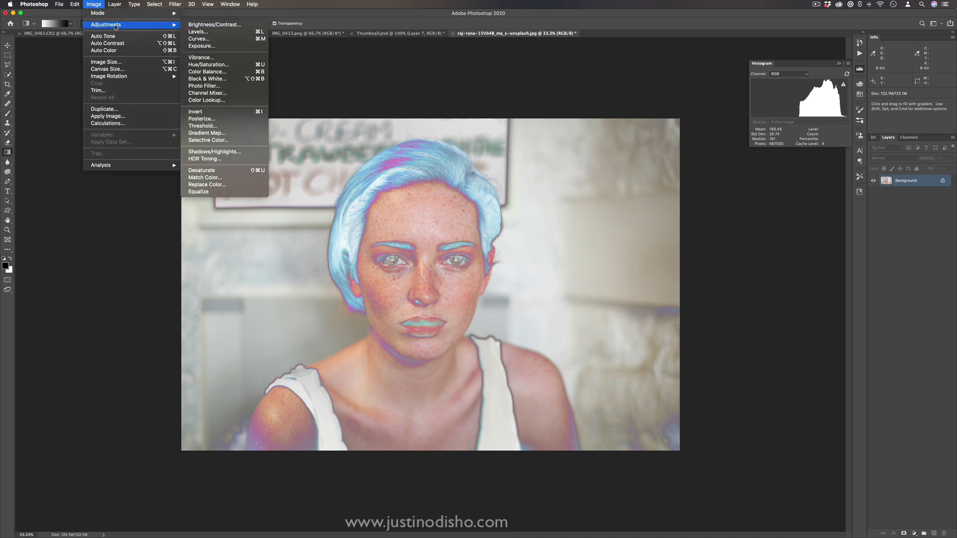
left_click(235, 64)
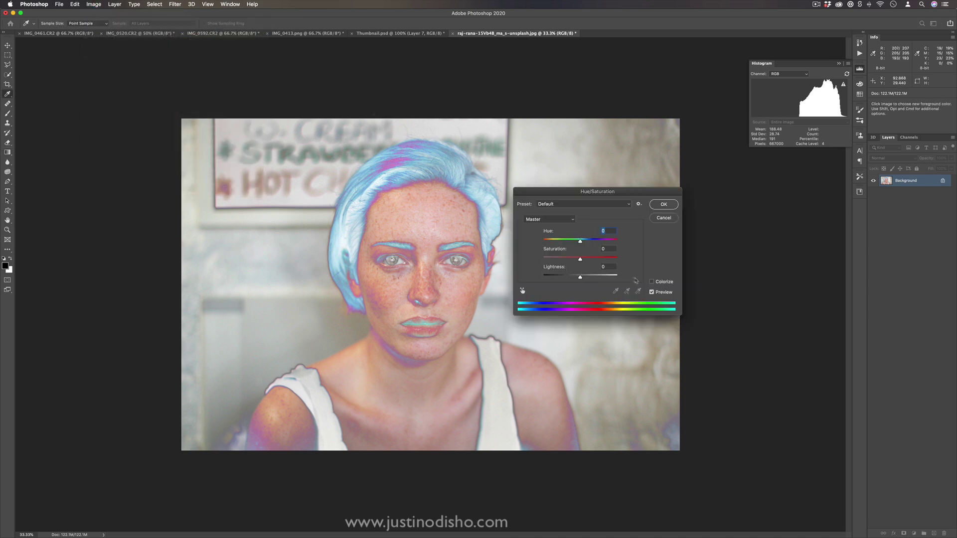
left_click(651, 282)
left_click_drag(544, 241, 595, 259)
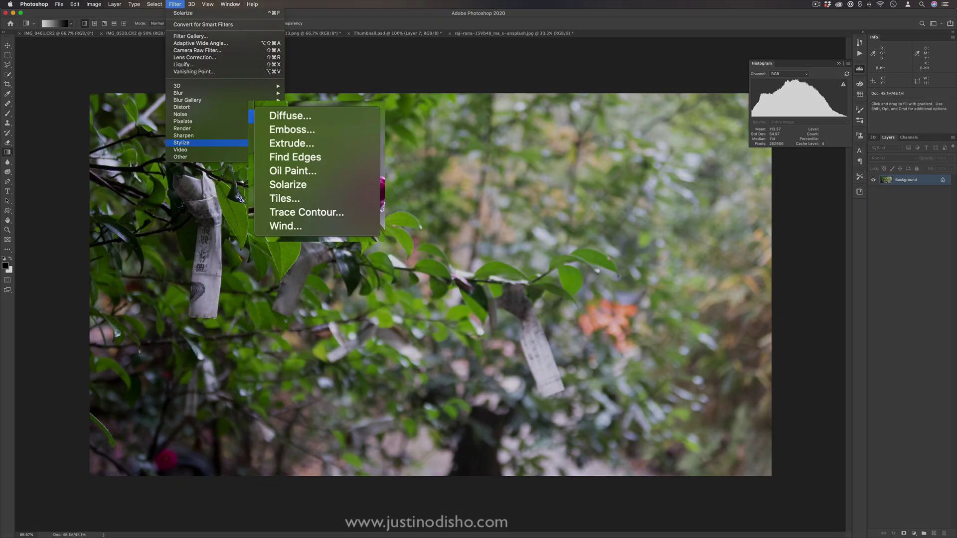
left_click(299, 198)
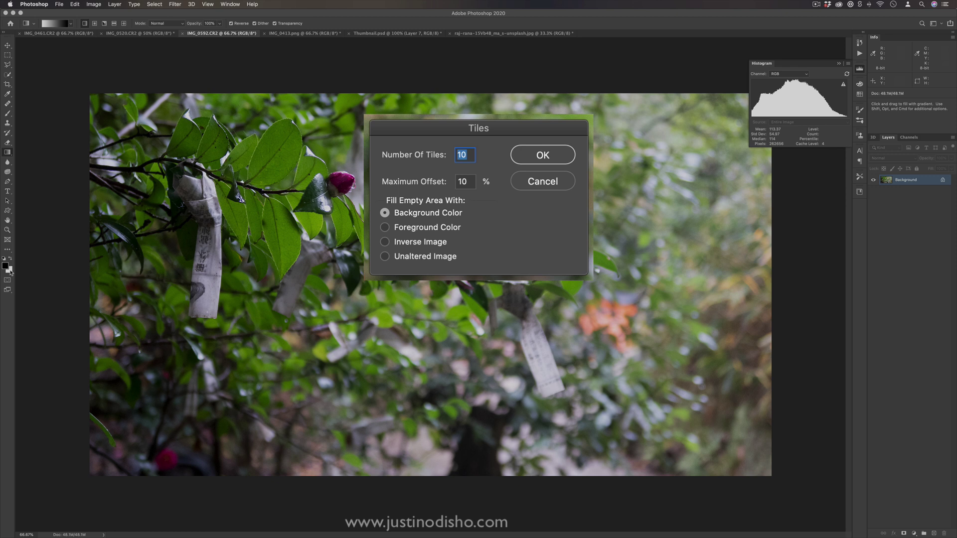
left_click(425, 259)
left_click(461, 185)
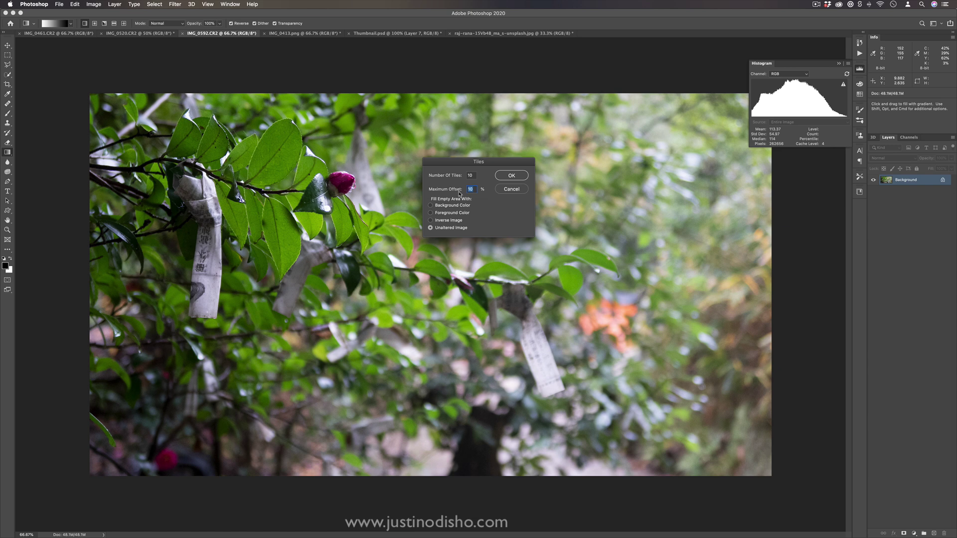
left_click(512, 176)
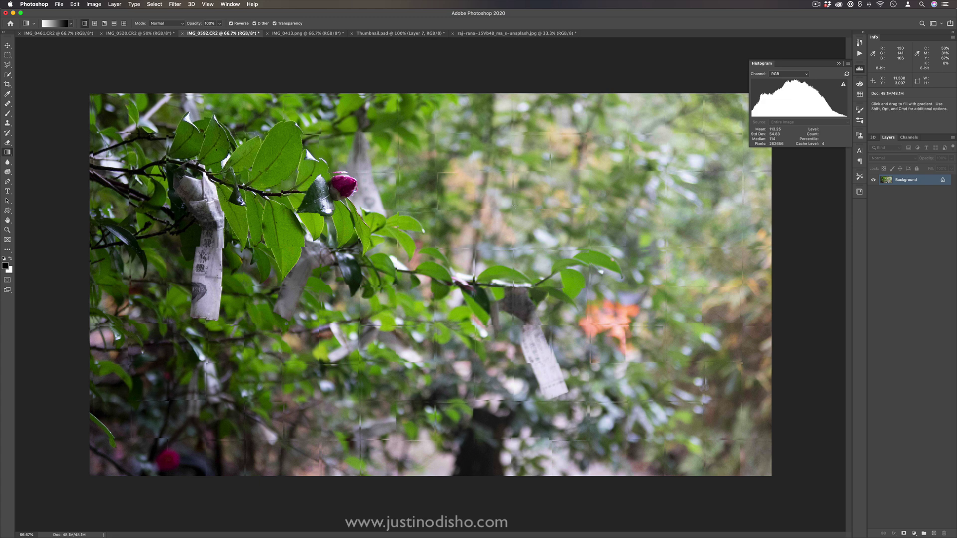
key("super+z")
left_click(175, 4)
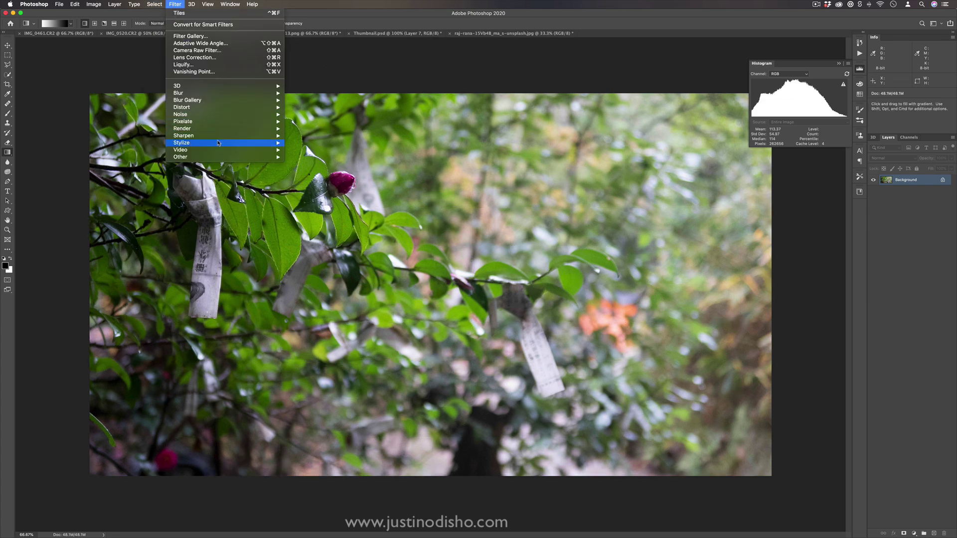
mouse_move(218, 143)
left_click(305, 189)
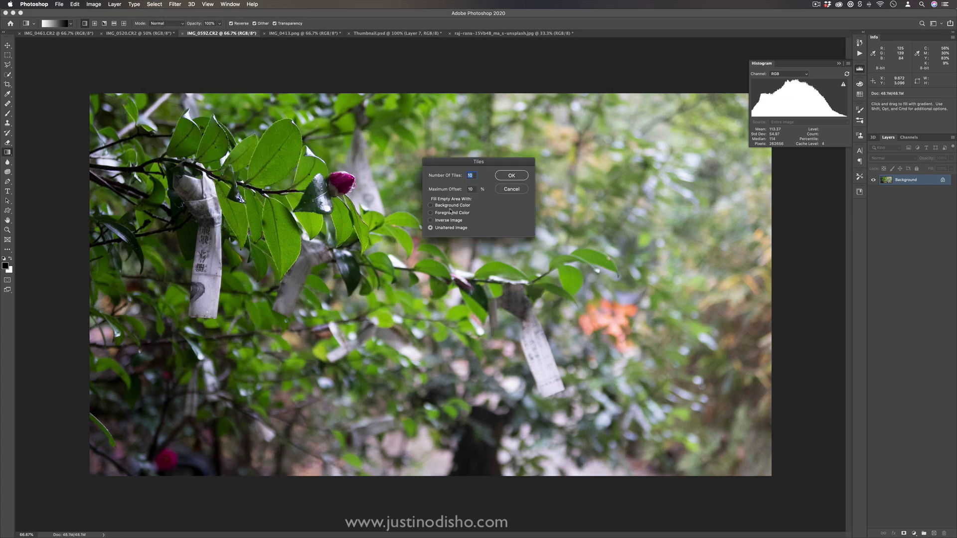
left_click(450, 205)
left_click(513, 176)
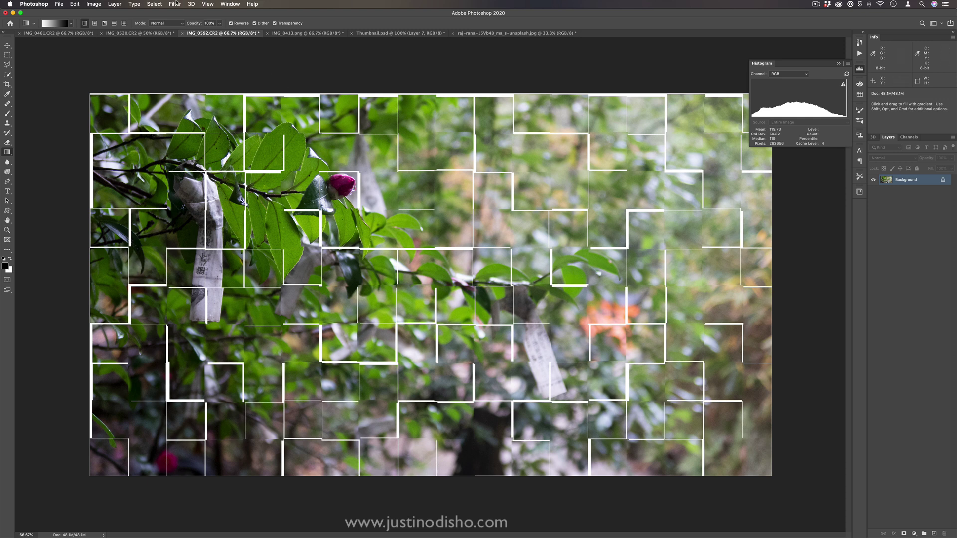
key("super+z")
left_click(175, 4)
mouse_move(206, 144)
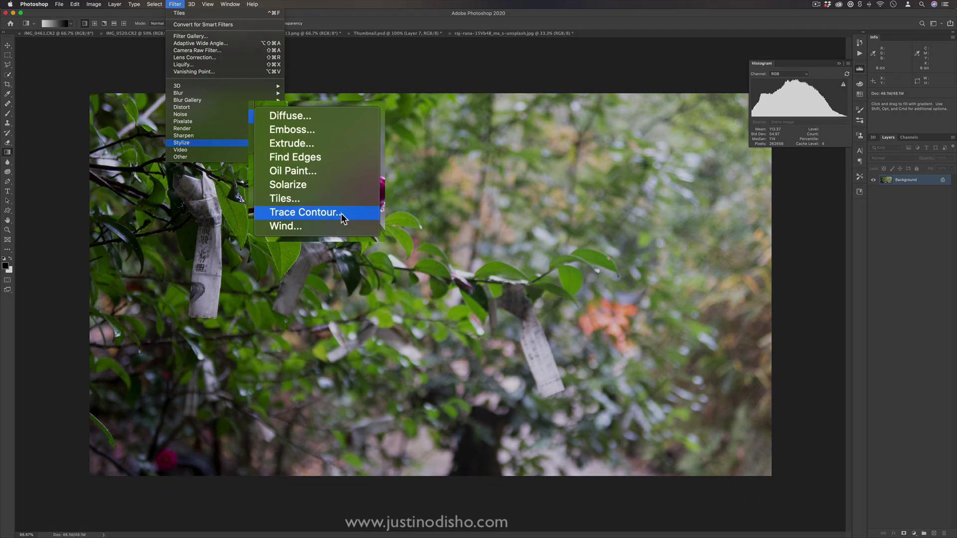
left_click(341, 214)
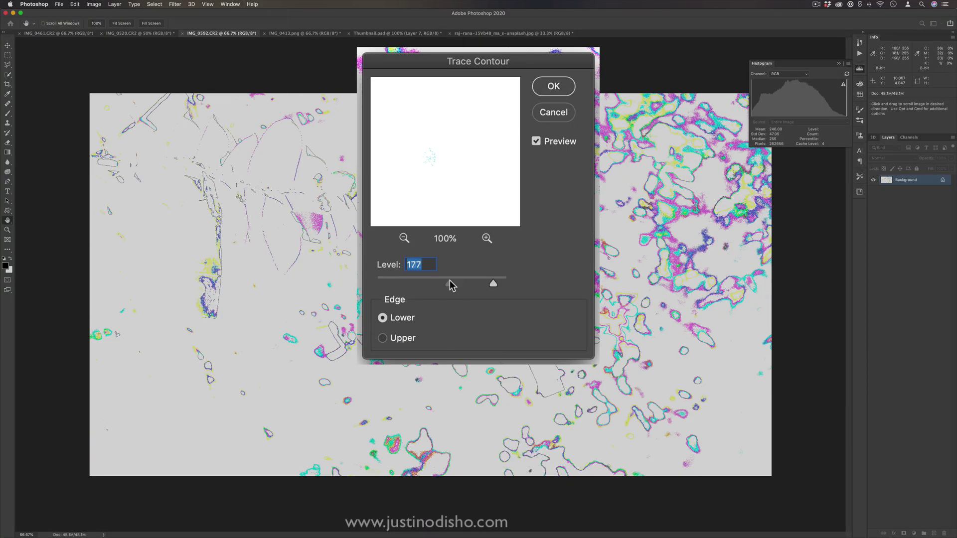
left_click_drag(450, 285, 470, 248)
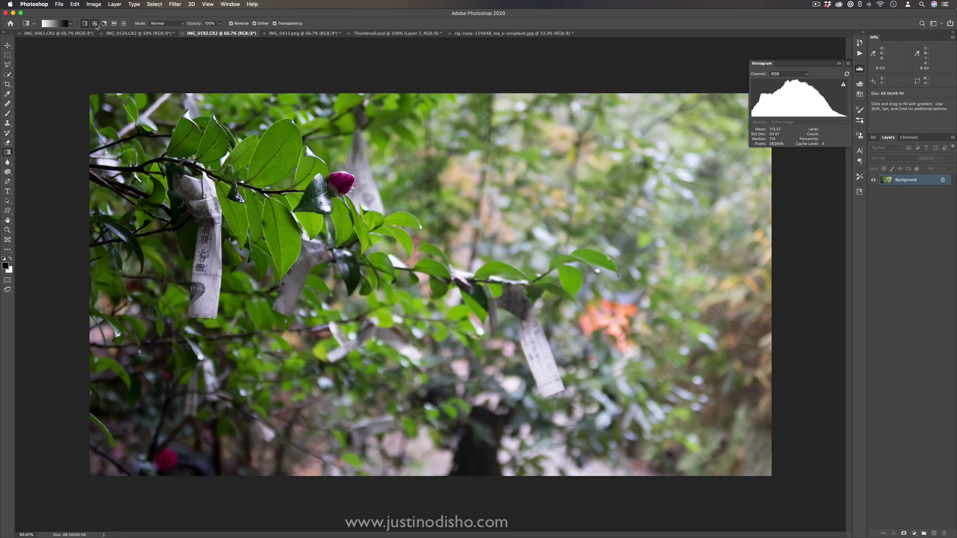
Step: Fill the canvas with a radial rainbow gradient dragged out from its centre
left_click(18, 72)
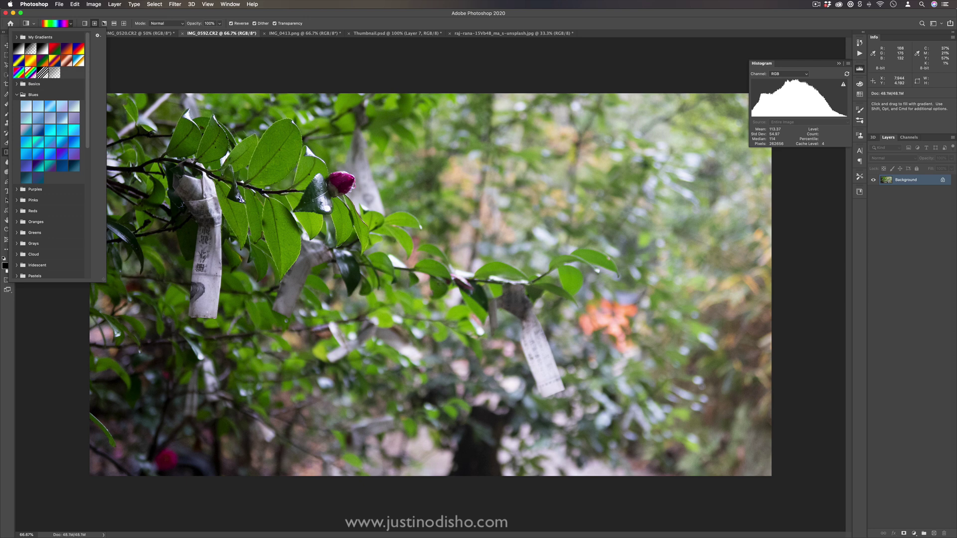
left_click(481, 274)
left_click_drag(481, 274, 307, 258)
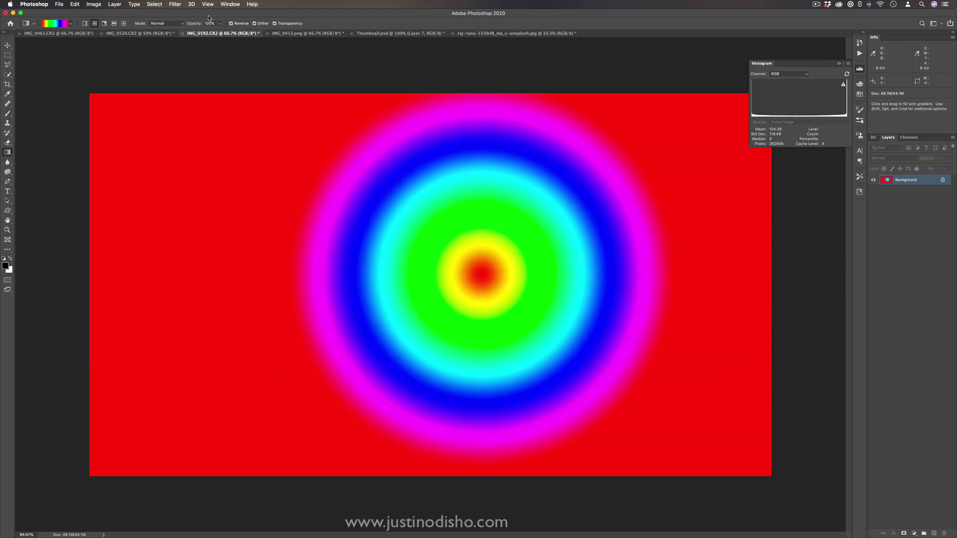
Step: Apply Trace Contour with Upper edge at level 43, then invert to coloured rings on black
left_click(155, 4)
mouse_move(175, 4)
mouse_move(181, 142)
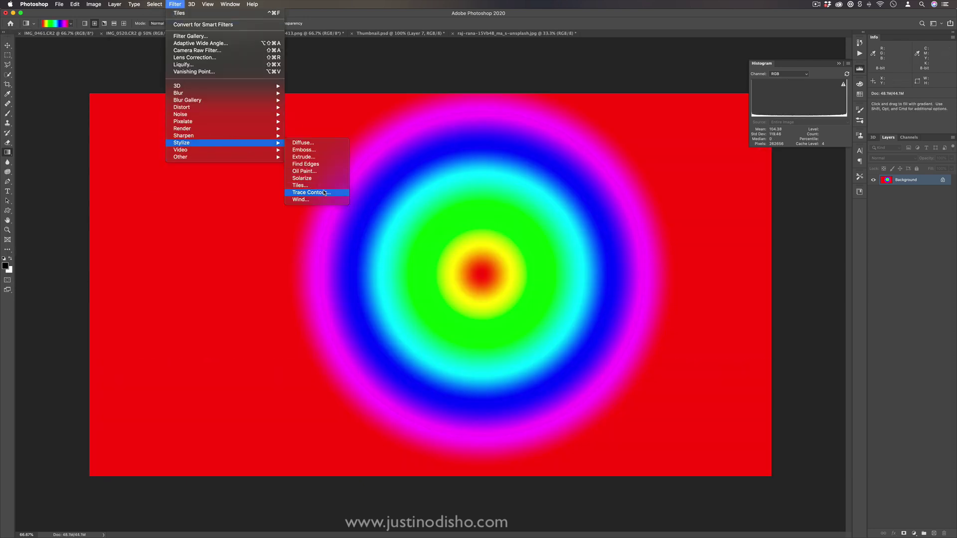
left_click(324, 193)
mouse_move(479, 131)
left_mouse_down()
mouse_move(762, 214)
mouse_move(660, 195)
left_mouse_up()
mouse_move(667, 309)
left_mouse_down()
mouse_move(657, 310)
mouse_move(674, 309)
left_mouse_up()
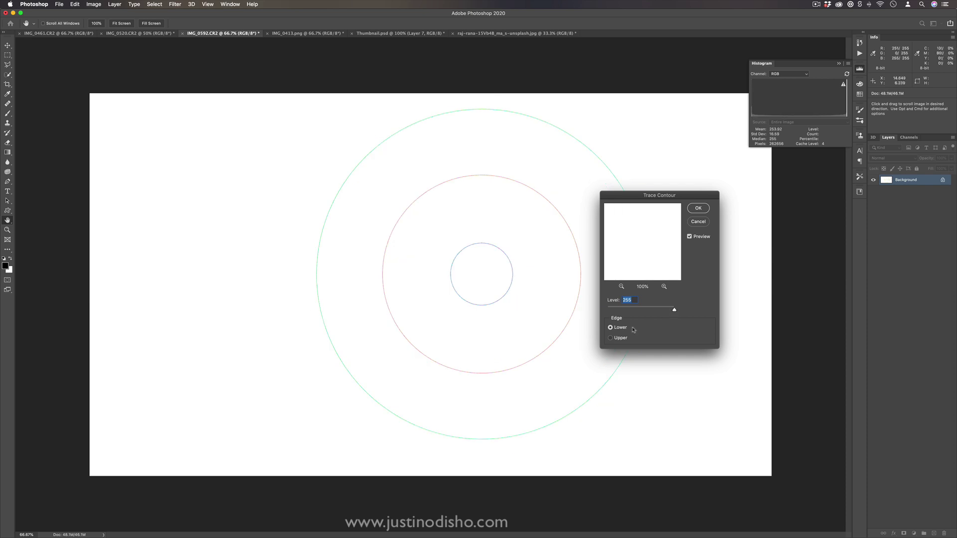
left_click(620, 338)
type("43")
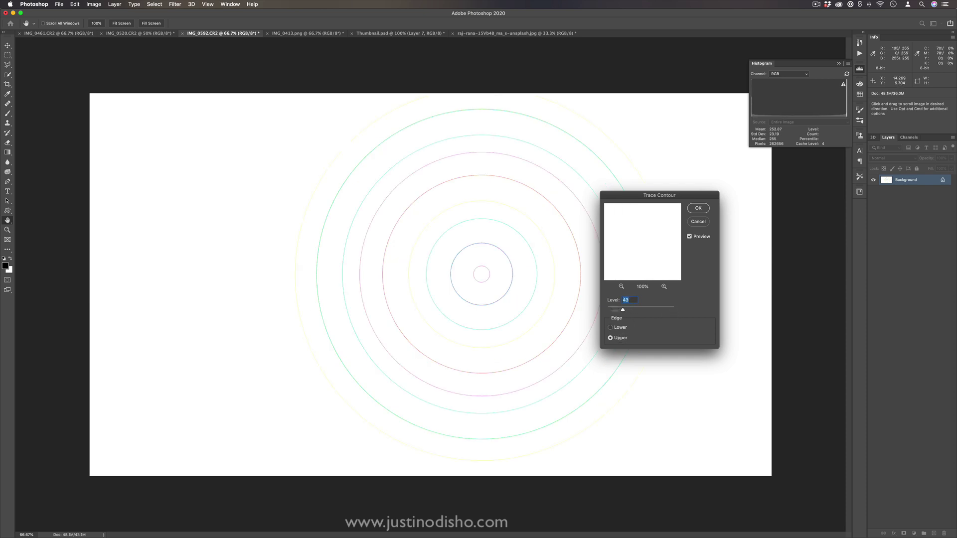
left_click(700, 211)
key("g")
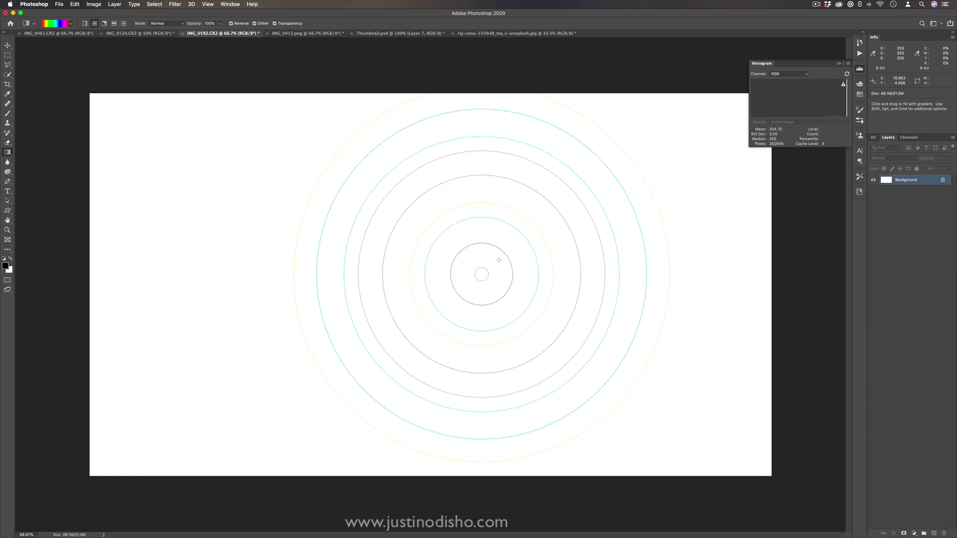
key("super+i")
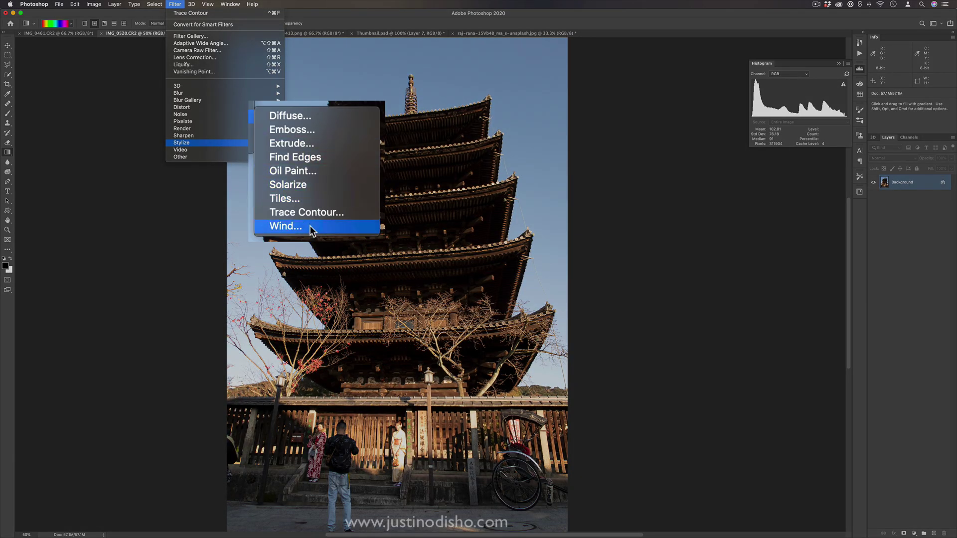
Step: Open the Wind filter and zoom its preview onto the pagoda roof tops and sky
left_click(370, 227)
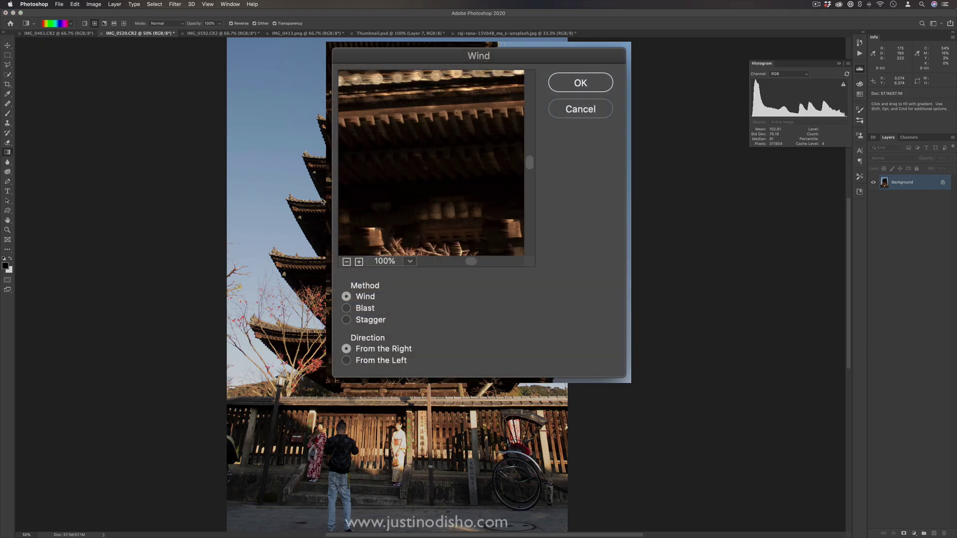
left_click(347, 262)
left_click(346, 262)
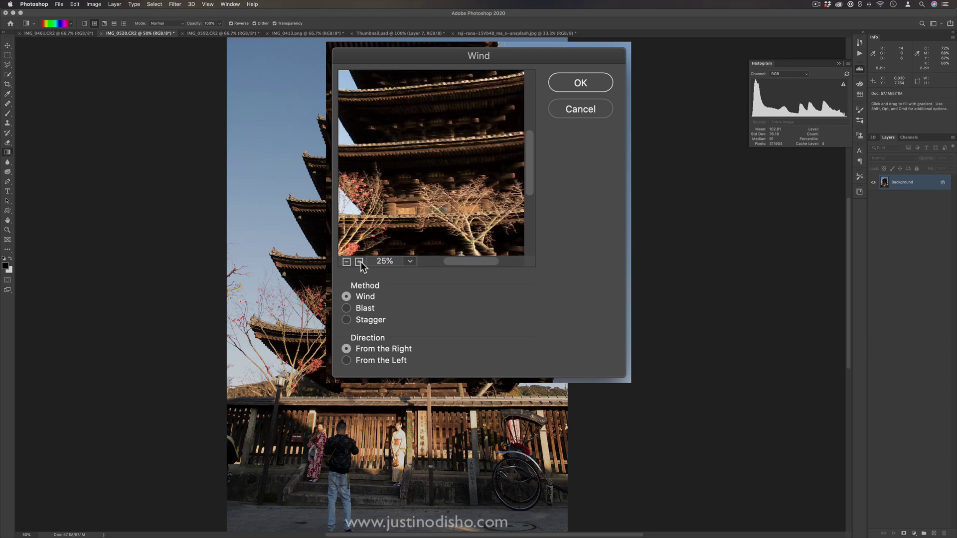
left_click(359, 262)
left_click(359, 262)
left_click(359, 262)
left_click(359, 262)
left_click(359, 262)
left_click_drag(413, 139, 540, 215)
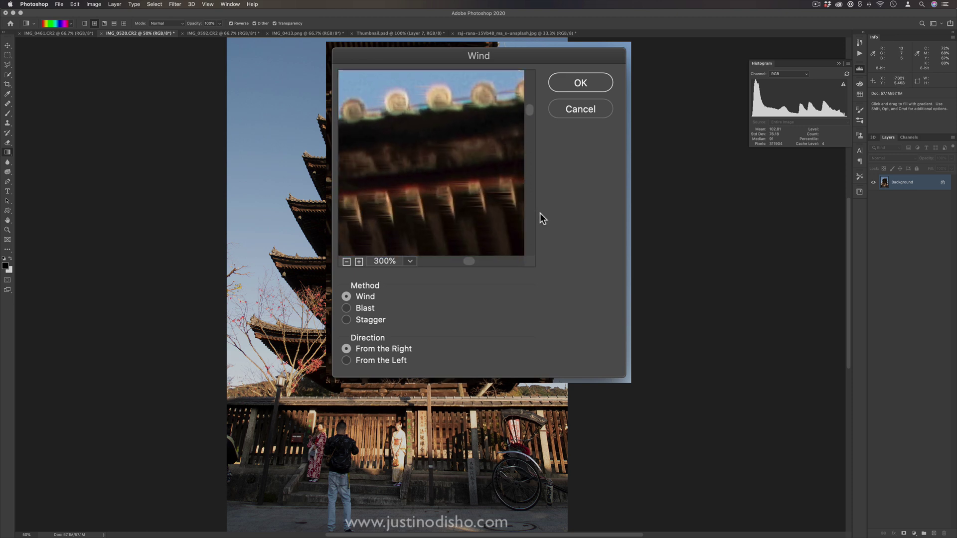
Step: Set Wind to the Stagger method blowing from the Left and apply it
left_click(367, 310)
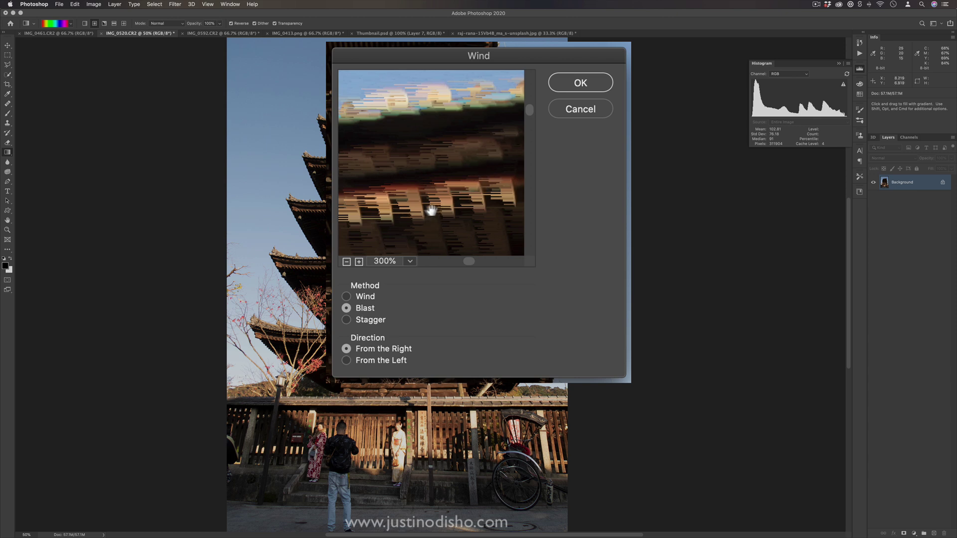
left_click(371, 319)
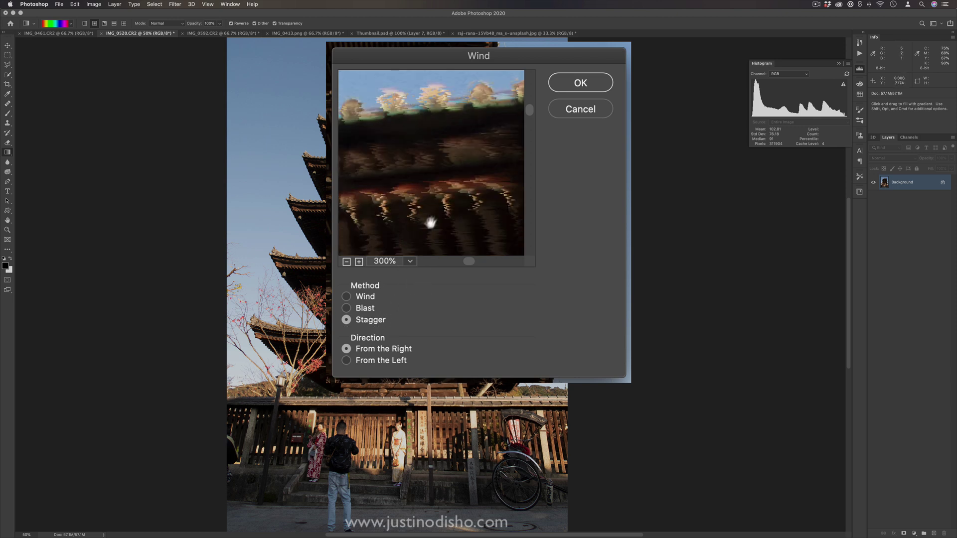
left_click_drag(427, 213, 446, 142)
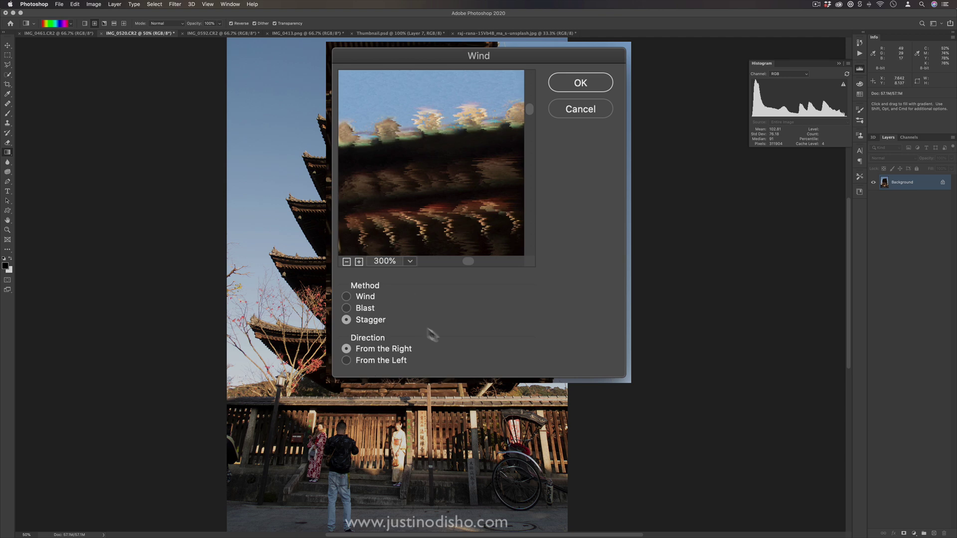
left_click(364, 361)
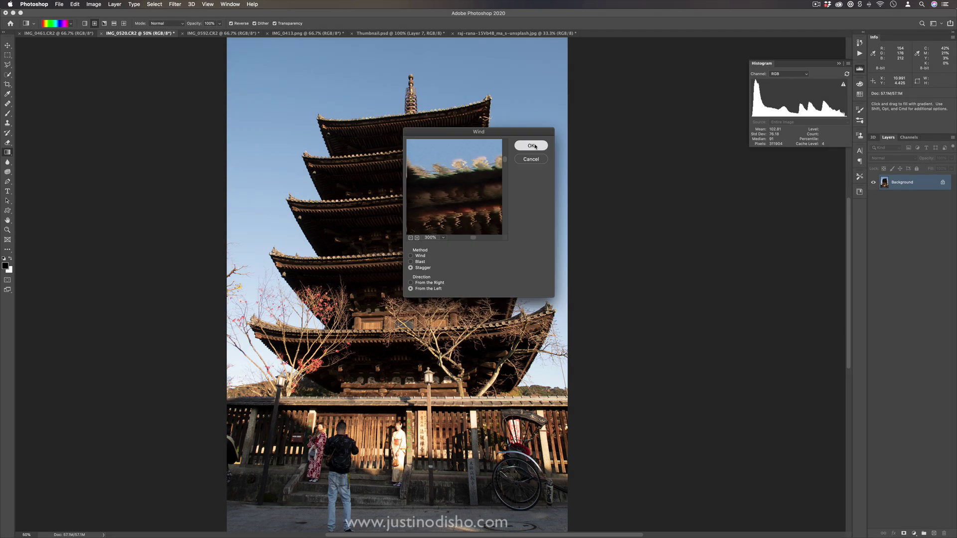
left_click(531, 145)
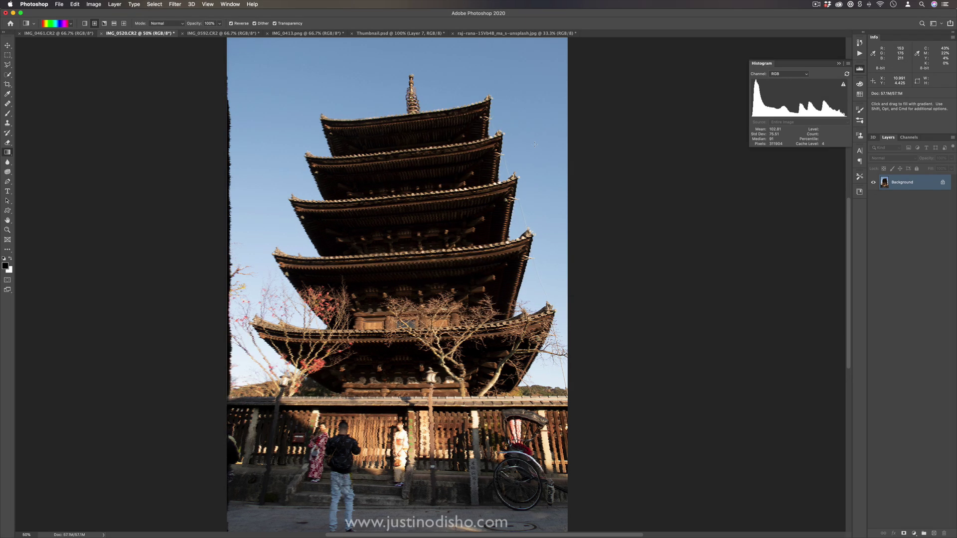
Step: Reapply Wind to the pagoda, then apply the plain Wind method to the leaves photo
key("super+f")
key("super+f")
key("super+f")
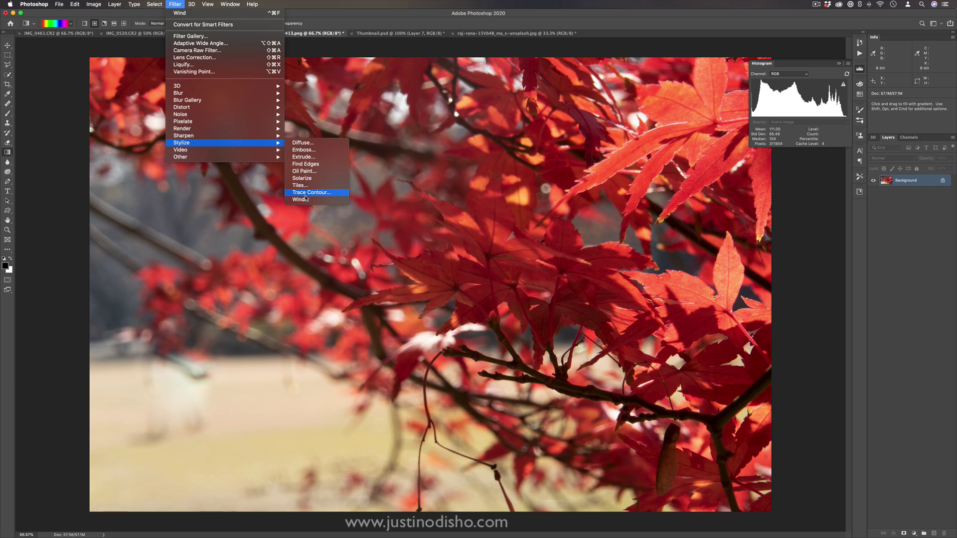
left_click(319, 199)
left_click(418, 256)
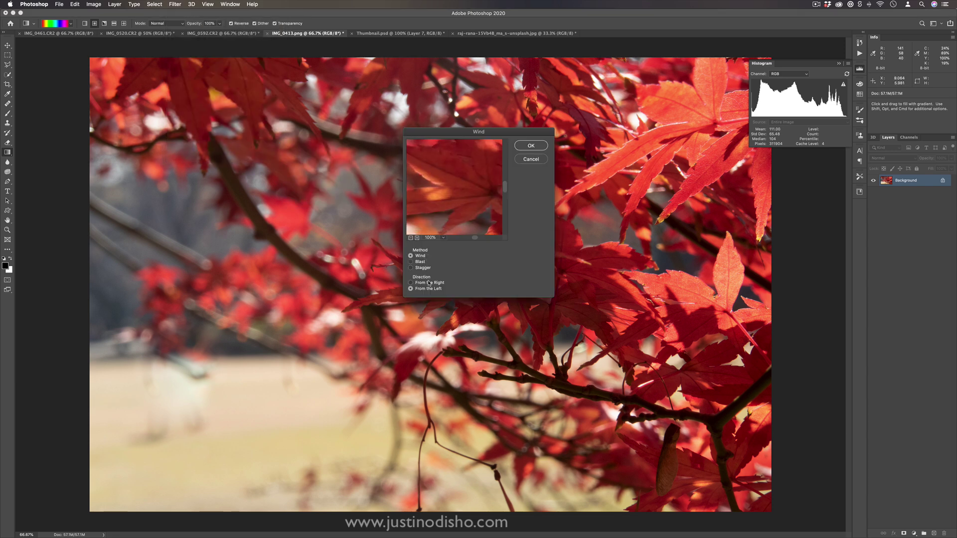
left_click(531, 145)
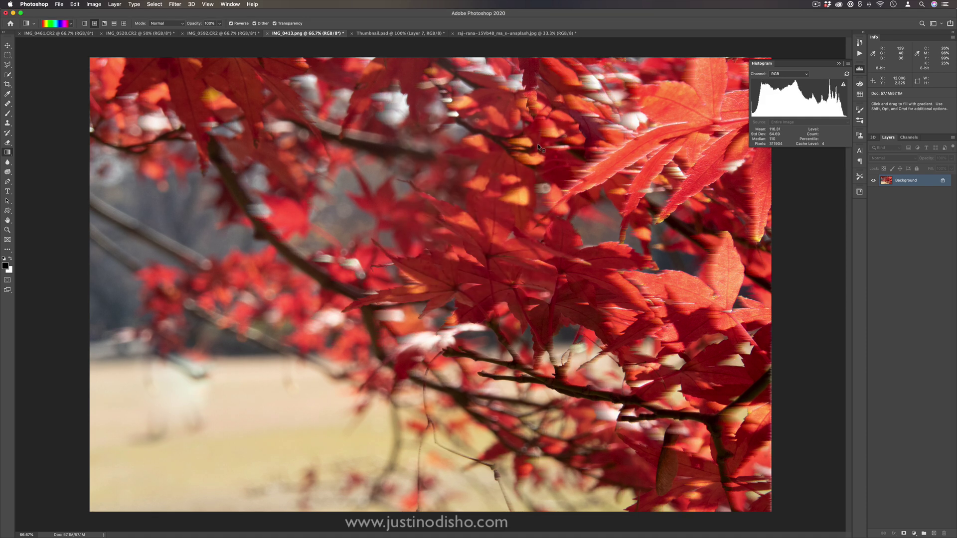
Step: Reapply the Wind filter three more times and zoom in to inspect the streaks
left_click(175, 4)
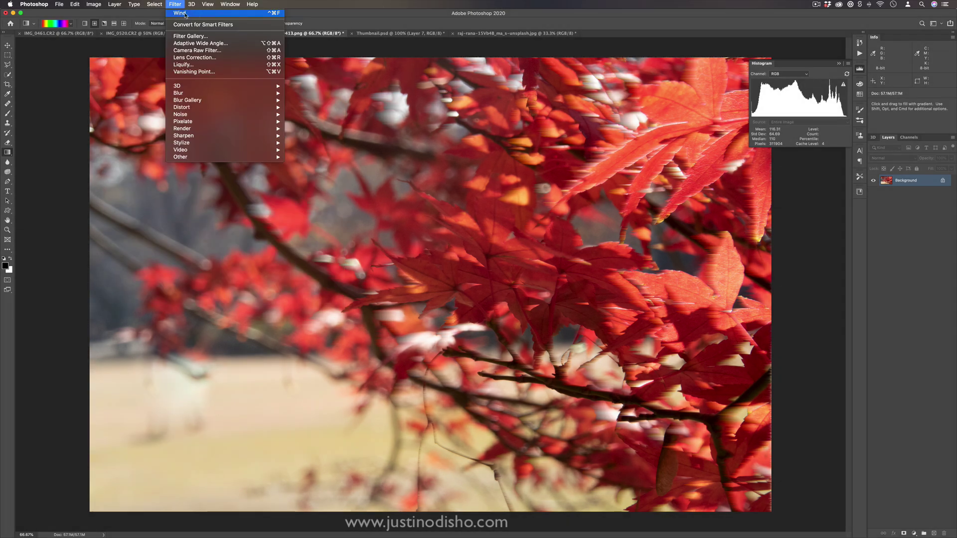
left_click(186, 14)
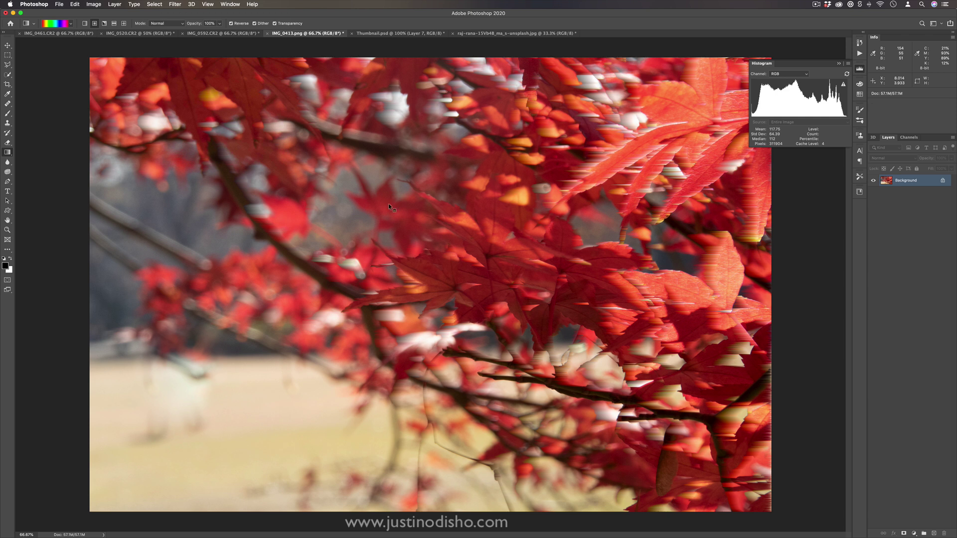
key("ctrl+super+f")
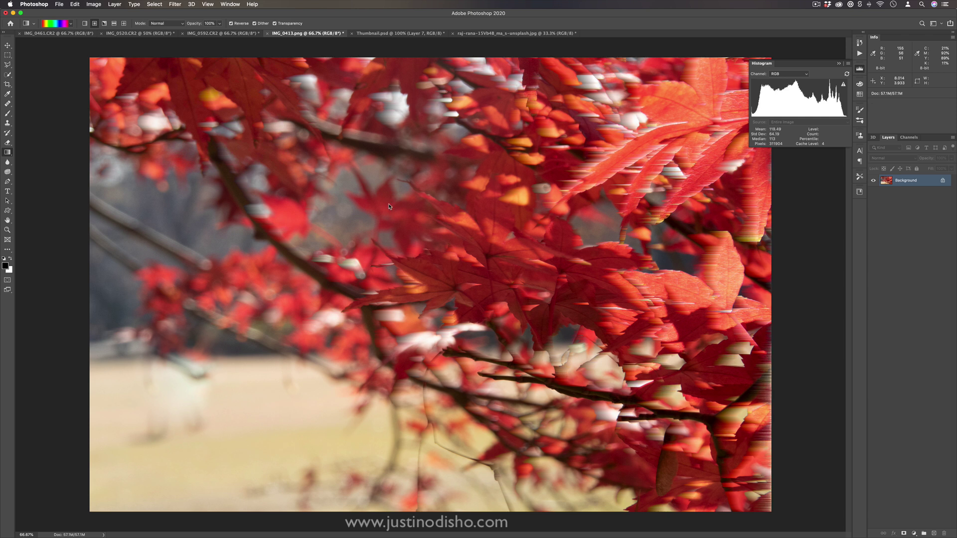
key("ctrl+super+f")
key("ctrl+super+f")
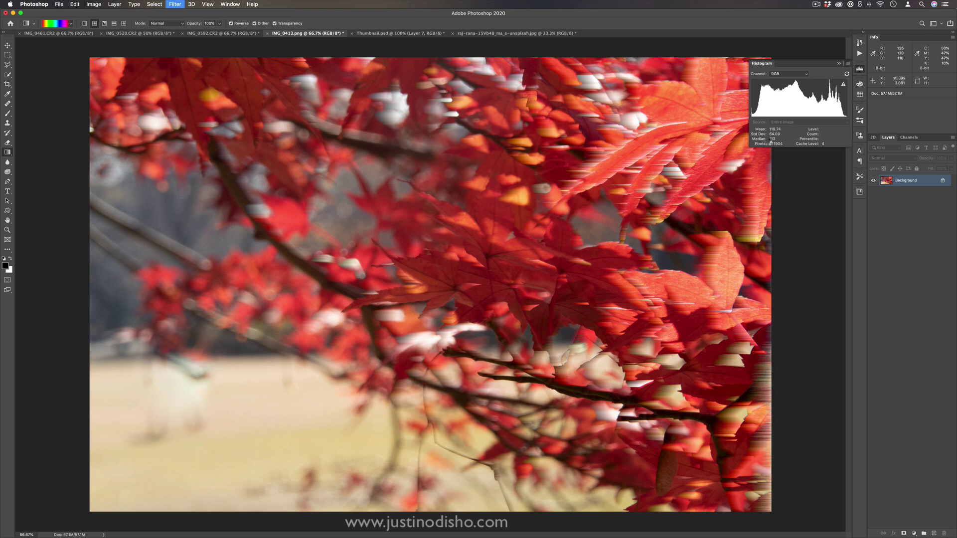
key("super+plus")
key("super+plus")
scroll(603, 164, "up", 10)
scroll(603, 164, "right", 5)
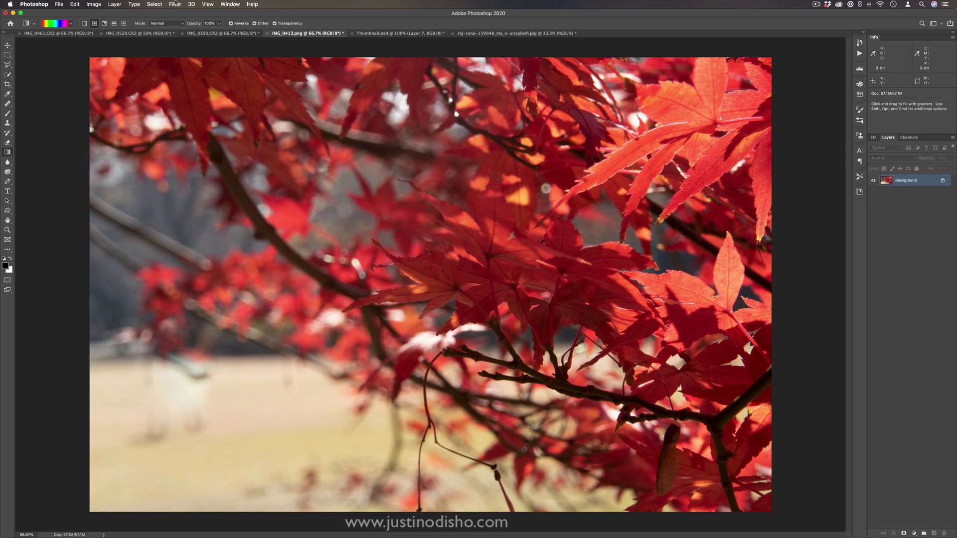
Step: Close the Wind settings unapplied and rotate the canvas 90° clockwise into portrait
left_click(175, 4)
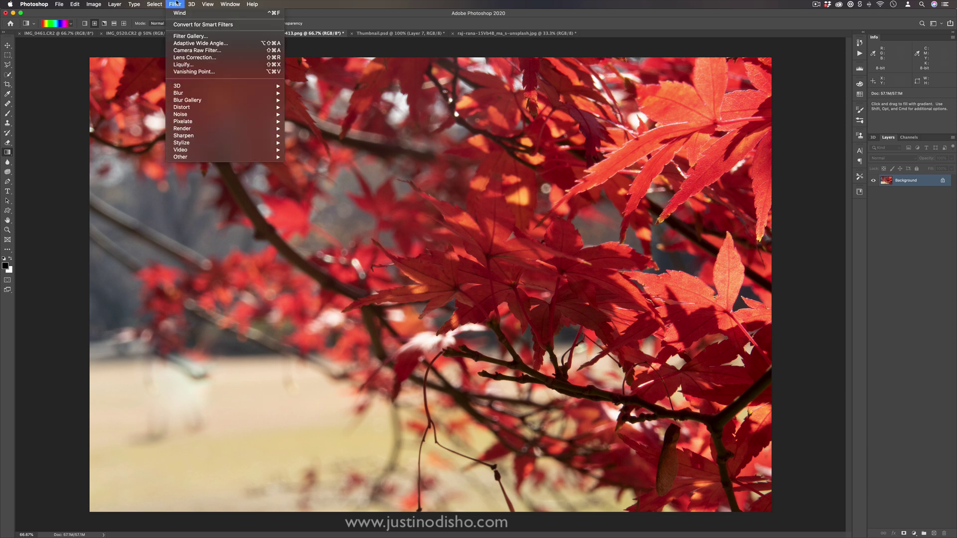
mouse_move(262, 143)
left_click(301, 200)
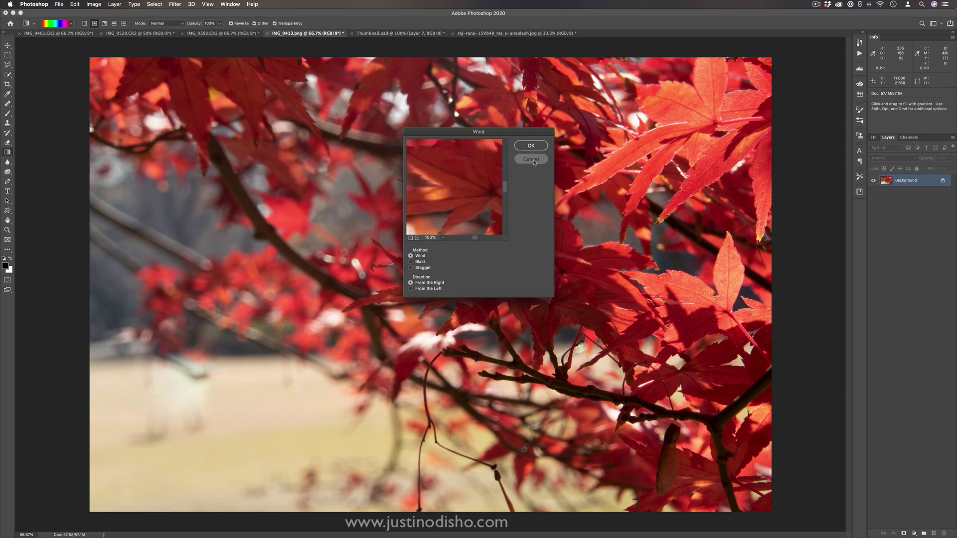
left_click(531, 159)
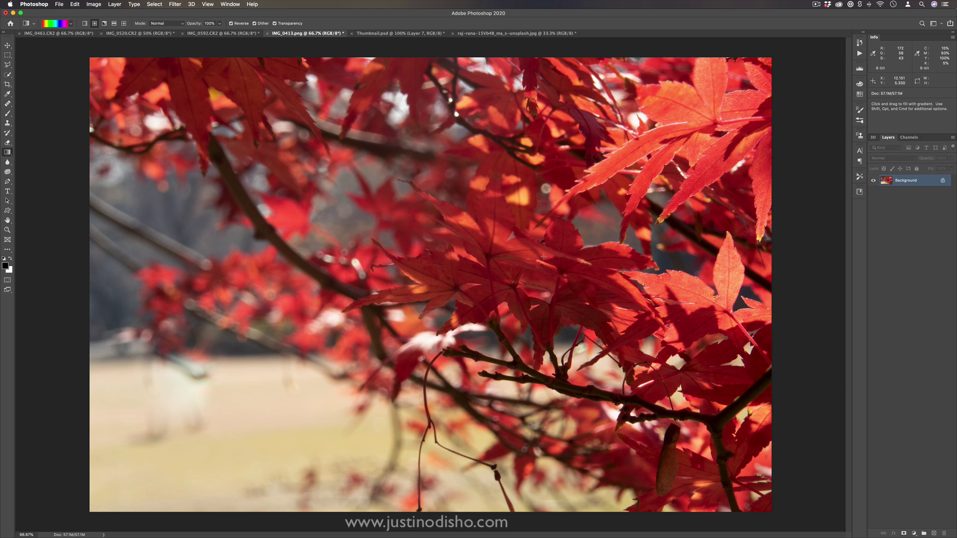
left_click(94, 4)
mouse_move(126, 77)
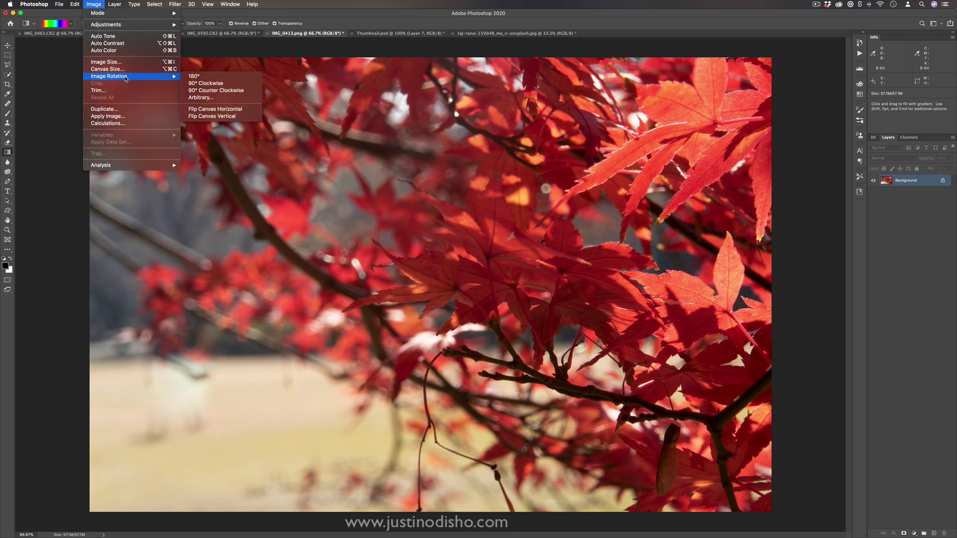
left_click(242, 84)
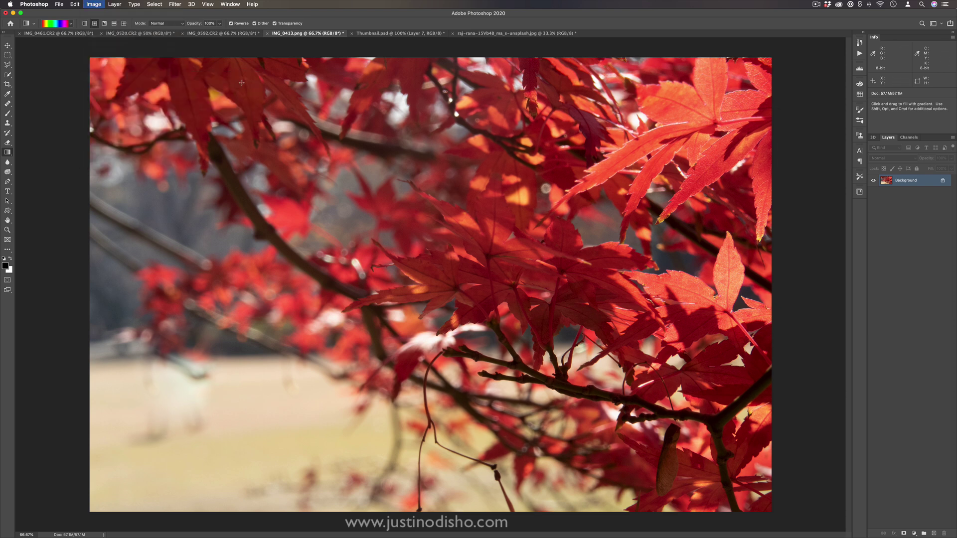
Step: Apply the Wind filter twice to the rotated maple leaf photo
left_click(176, 4)
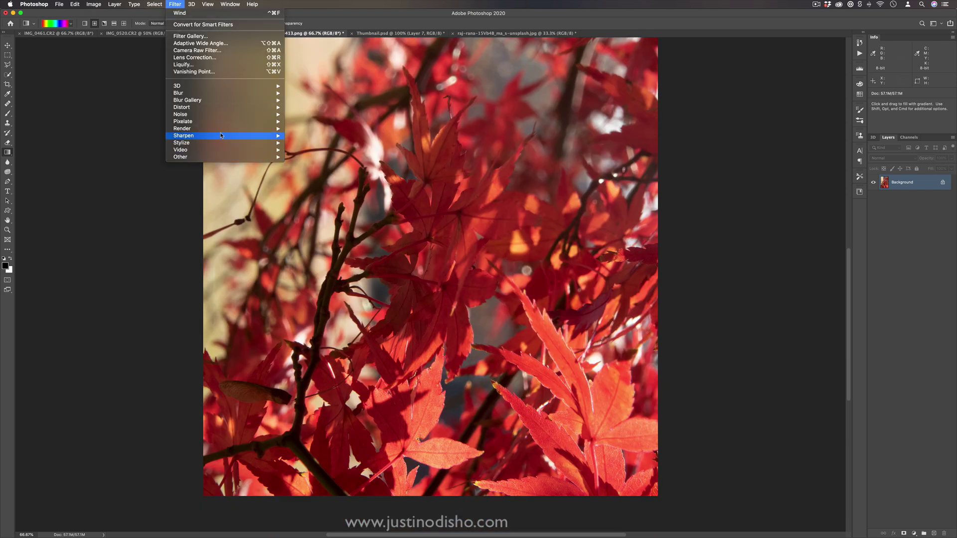
mouse_move(218, 143)
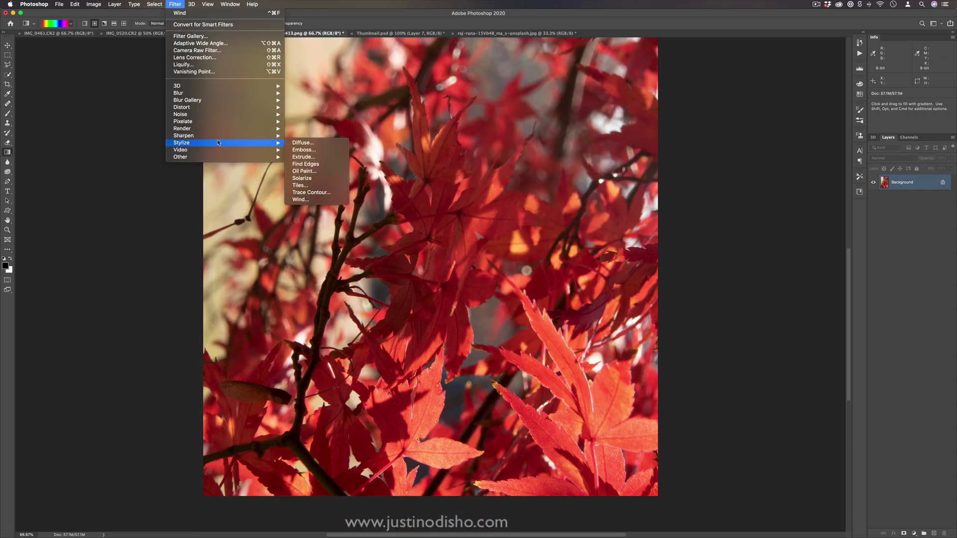
left_click(300, 199)
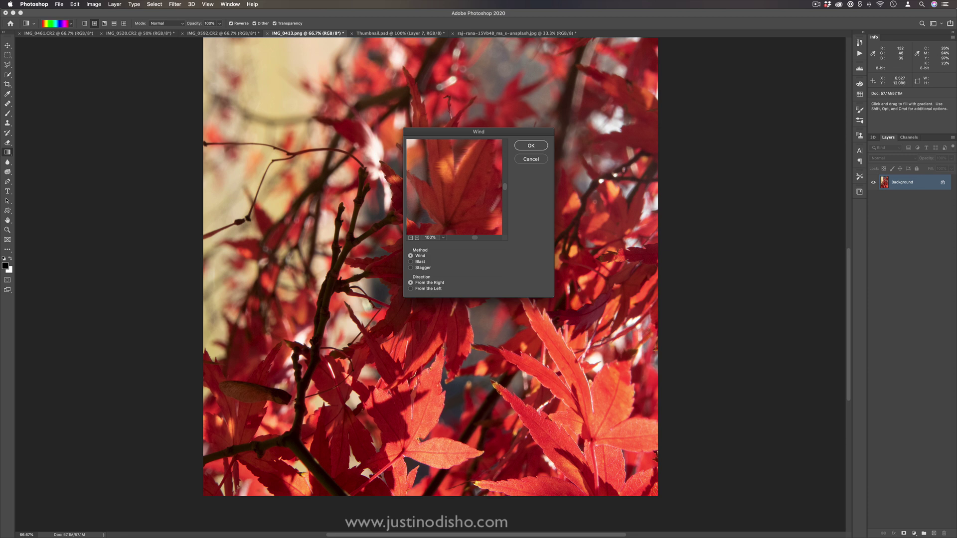
left_click(531, 146)
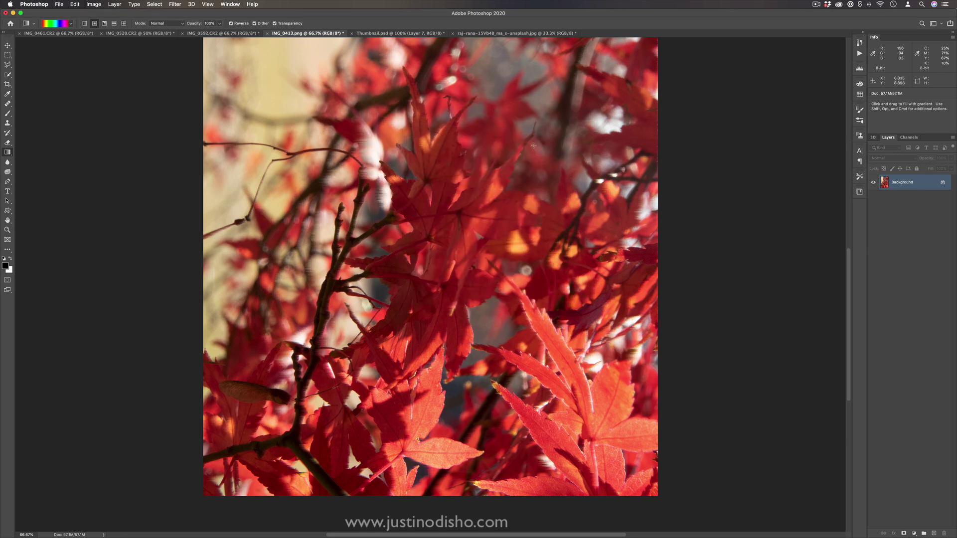
key("ctrl+super+f")
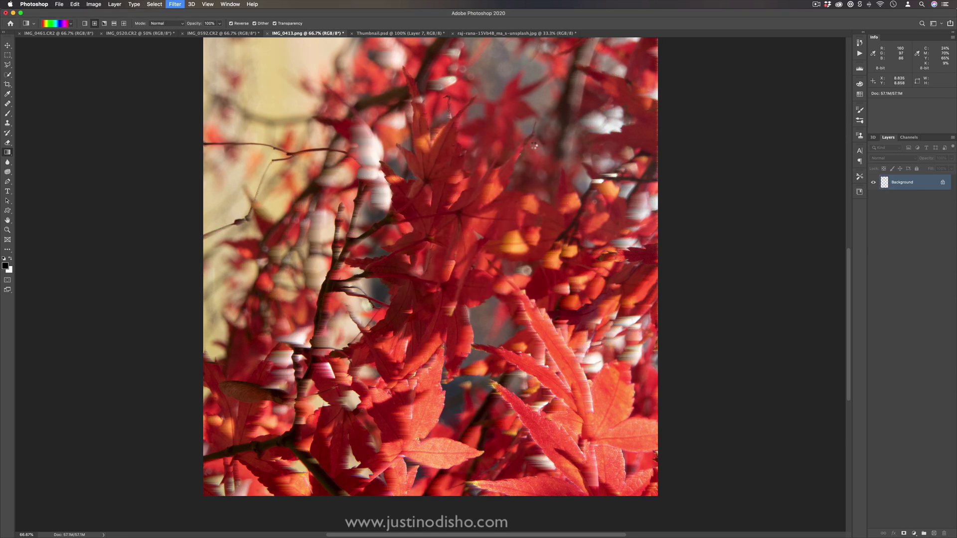
Step: Rotate the canvas 90° counter-clockwise back to landscape
left_click(94, 4)
mouse_move(102, 25)
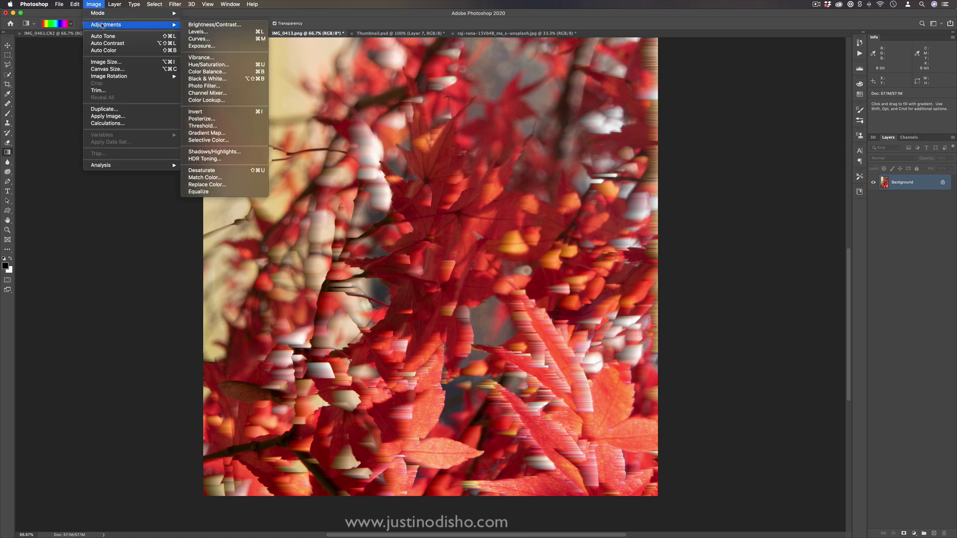
mouse_move(117, 77)
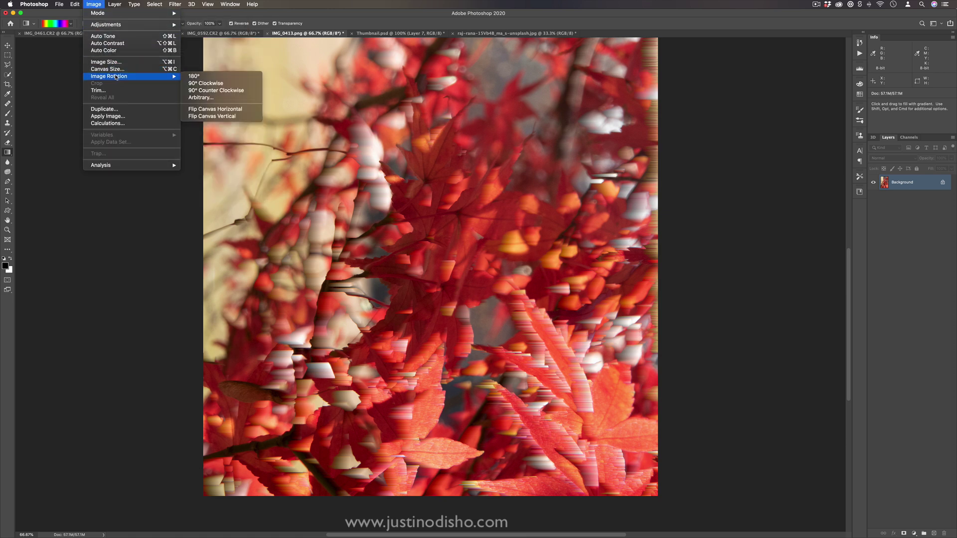
left_click(219, 91)
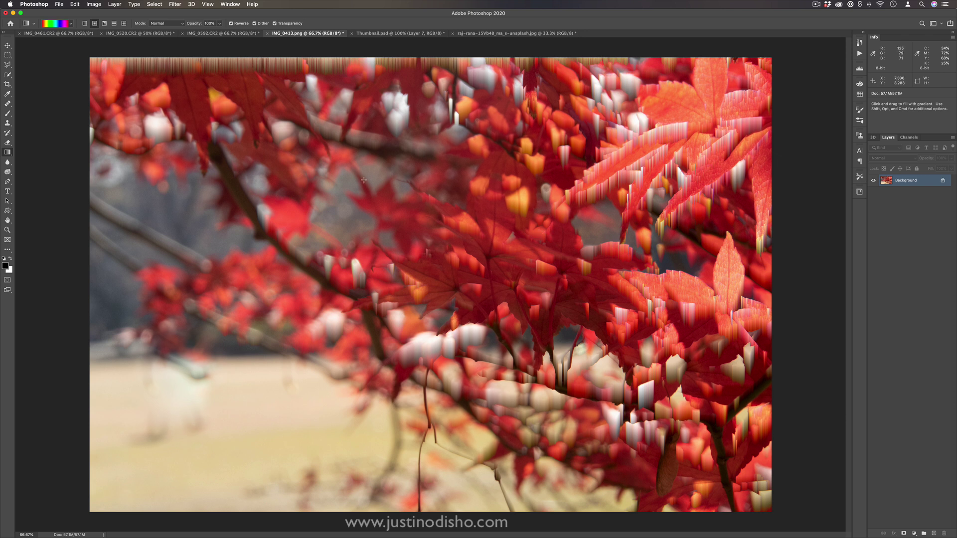
Step: Open Filter > Other to view Custom, High Pass, HSB/HSL, Maximum, Minimum and Offset
left_click(175, 4)
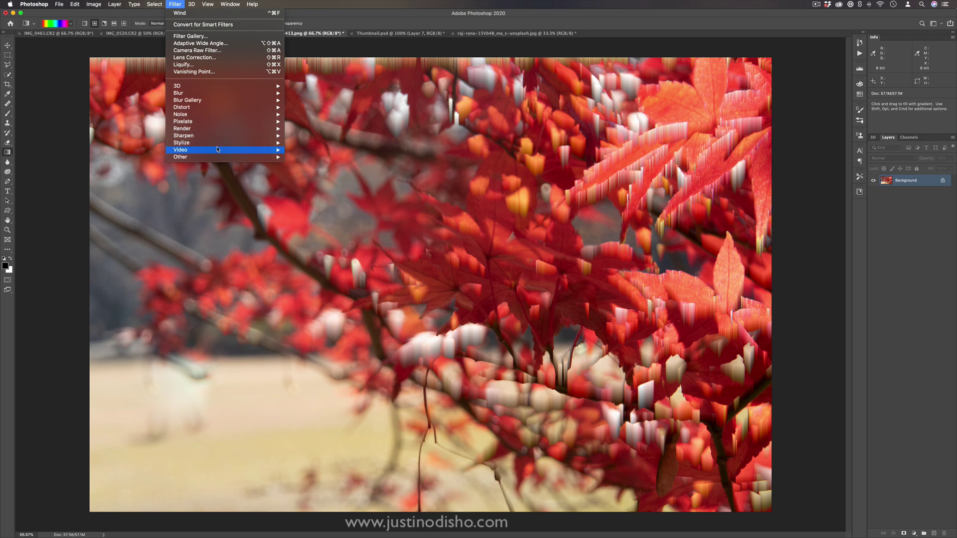
mouse_move(218, 149)
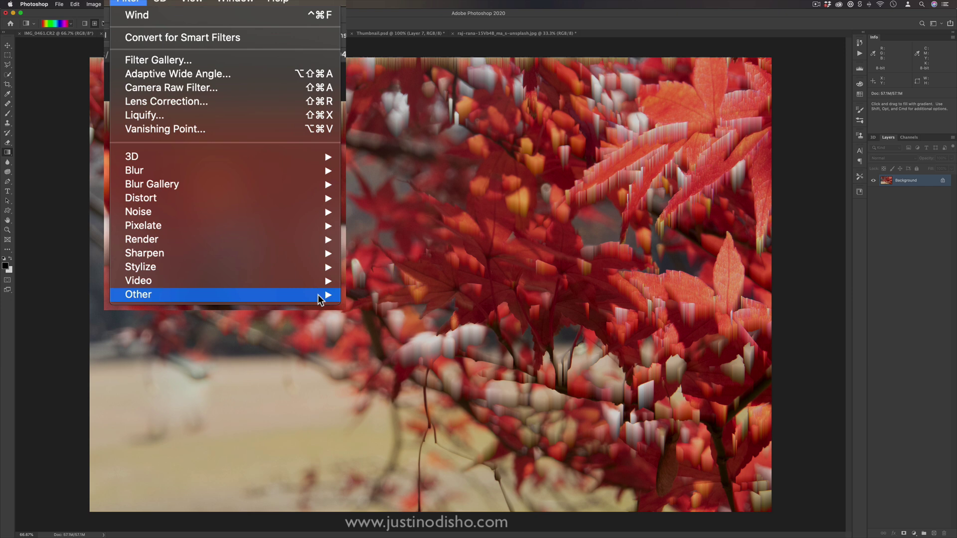
mouse_move(273, 157)
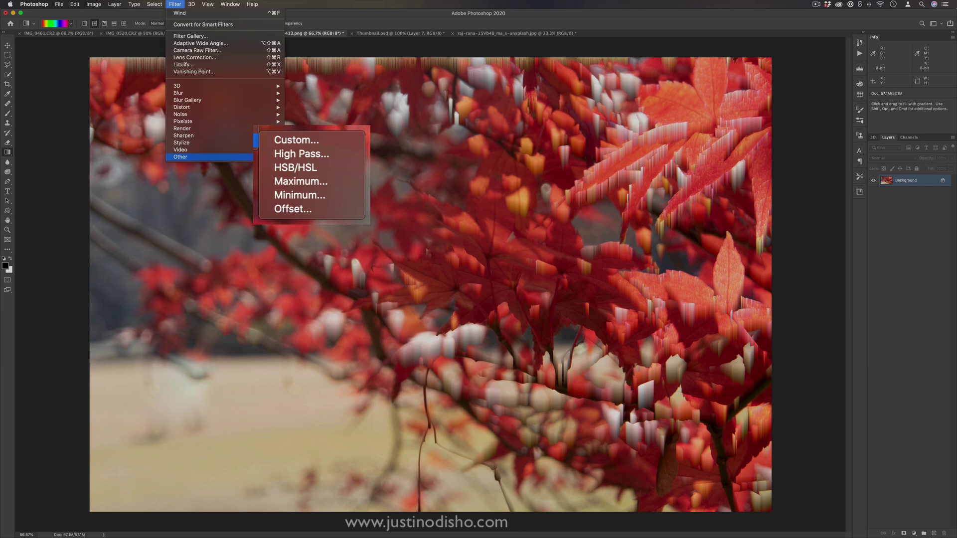